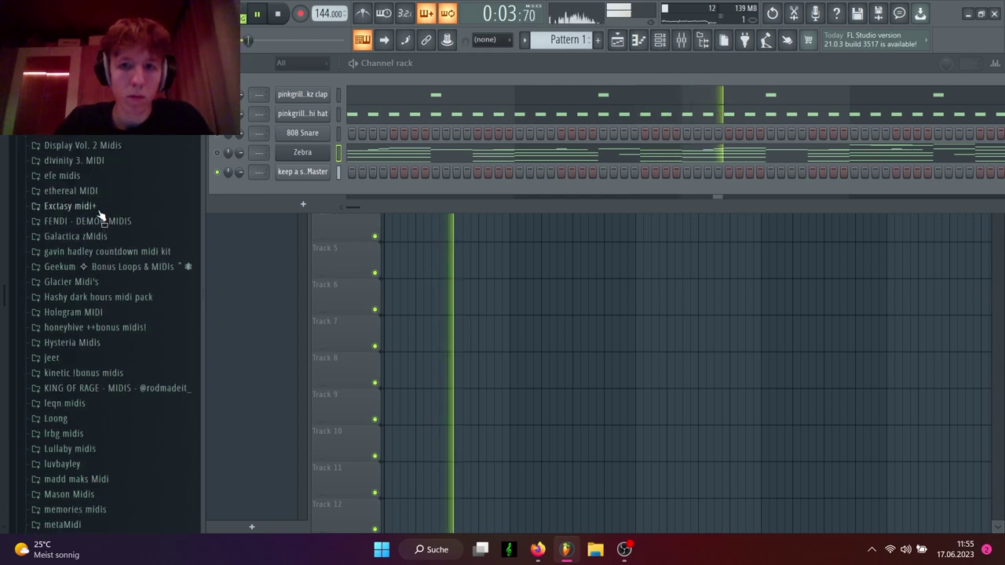
Change the time-stretching mode of the "keep a secret" master sample channel and close its settings
click(303, 171)
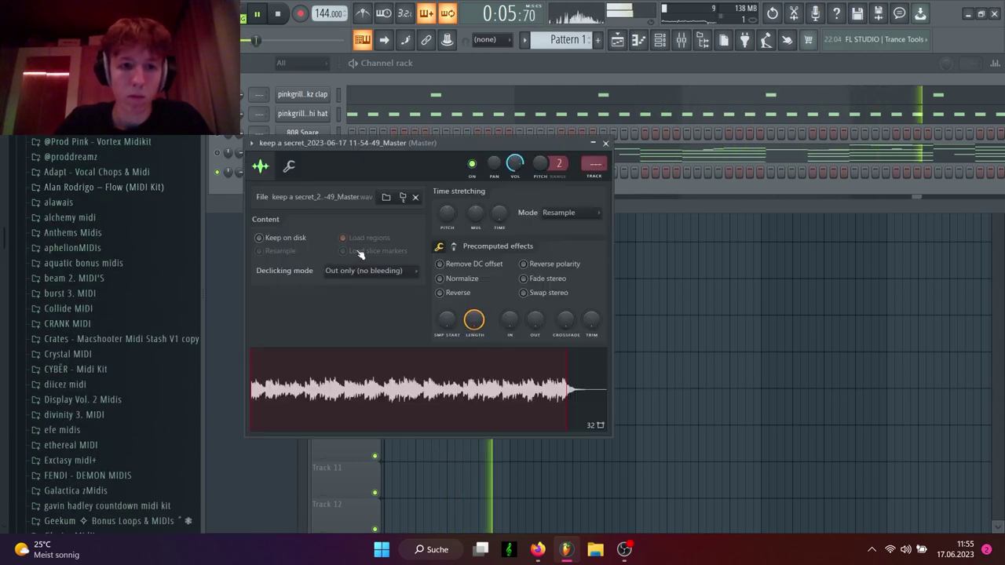
click(370, 271)
click(548, 218)
click(567, 230)
click(607, 144)
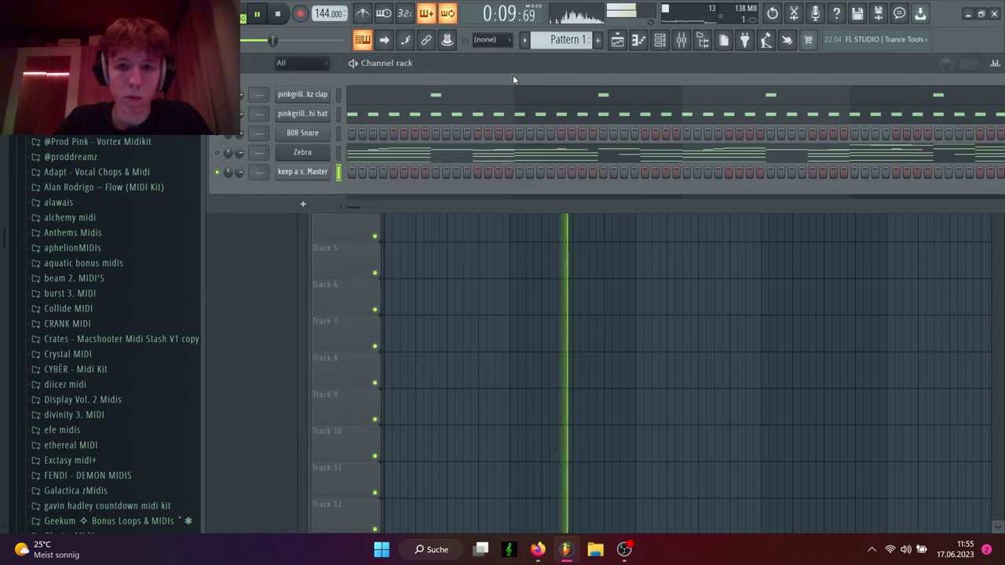
Check the recording status and audio levels in OBS Studio, and return to FL Studio
click(625, 550)
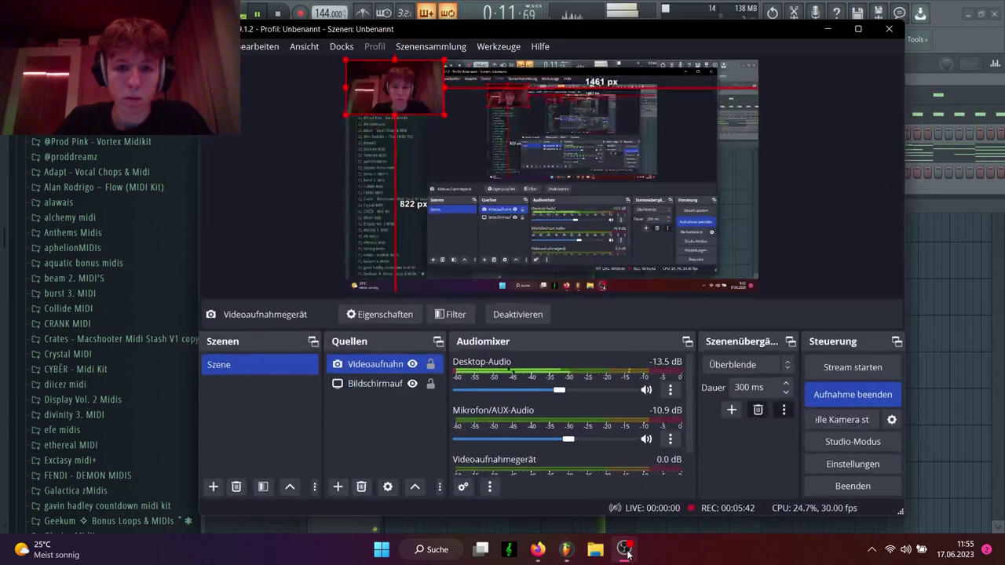
click(626, 551)
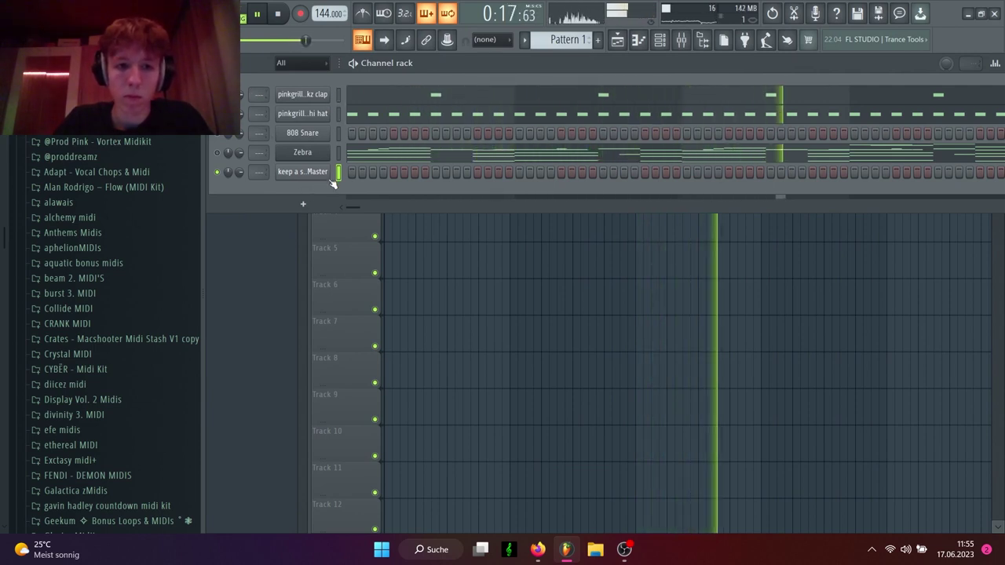
Add a Zenology channel, load the Round SQR preset from the Synth PolyKey category, and close the plugin
click(312, 203)
mouse_move(344, 327)
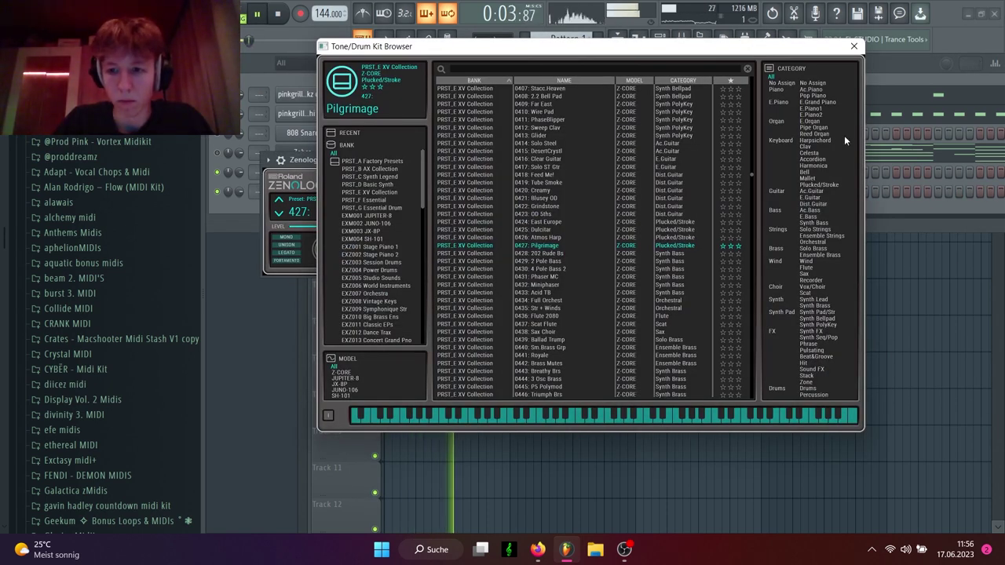
click(818, 325)
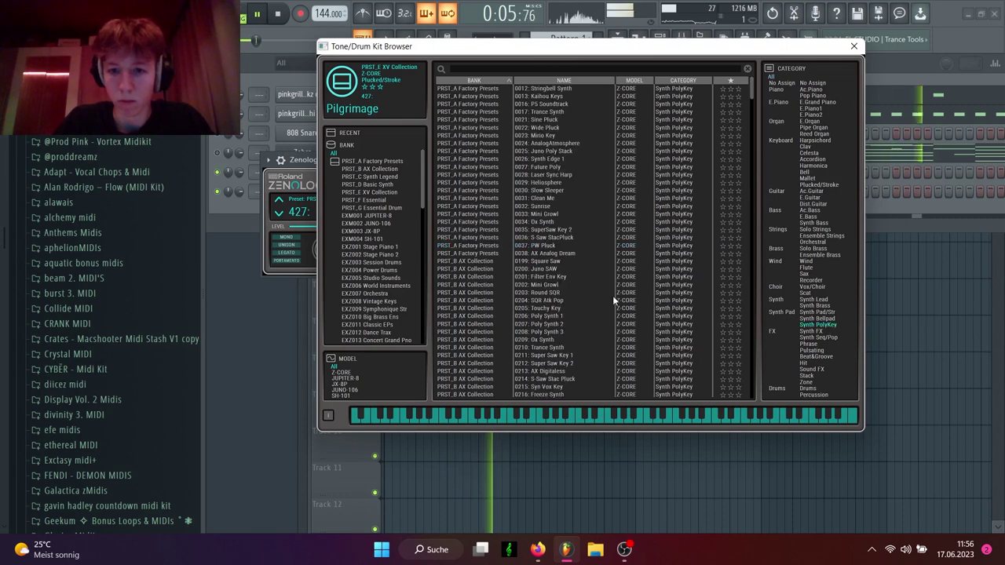
click(855, 48)
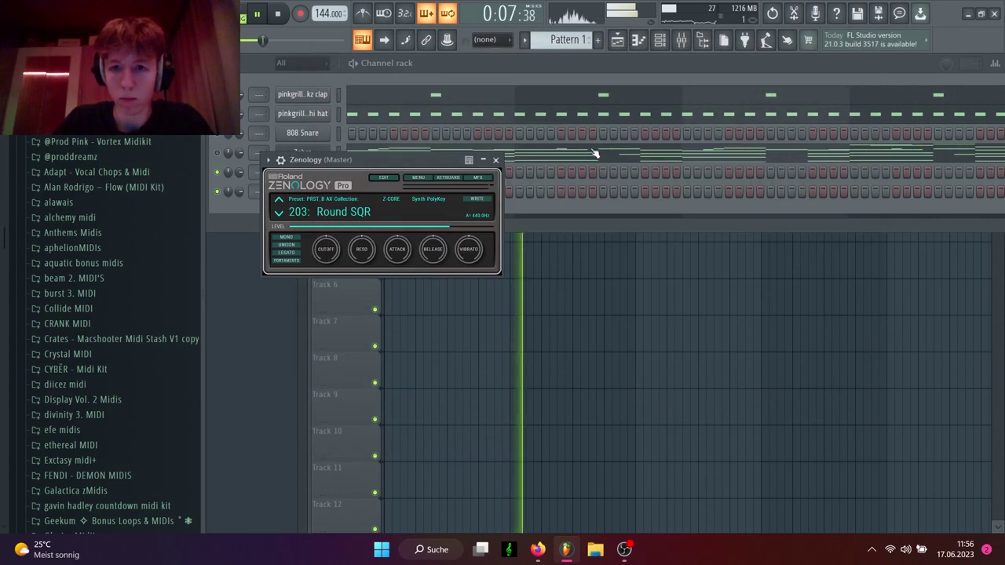
click(496, 161)
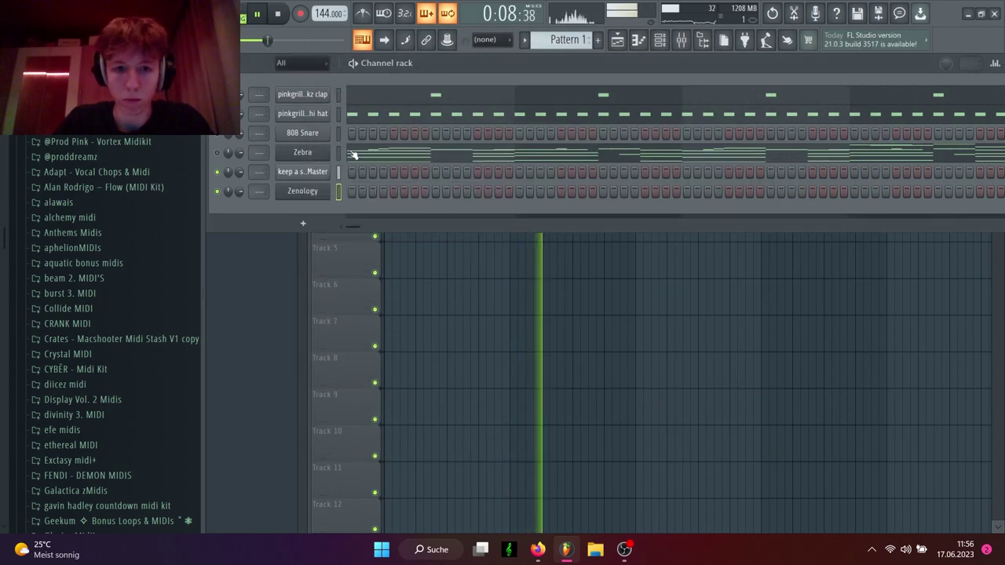
Paste the copied chord notes into the Zenology channel and restart playback
click(339, 190)
key(ctrl+v)
key(space)
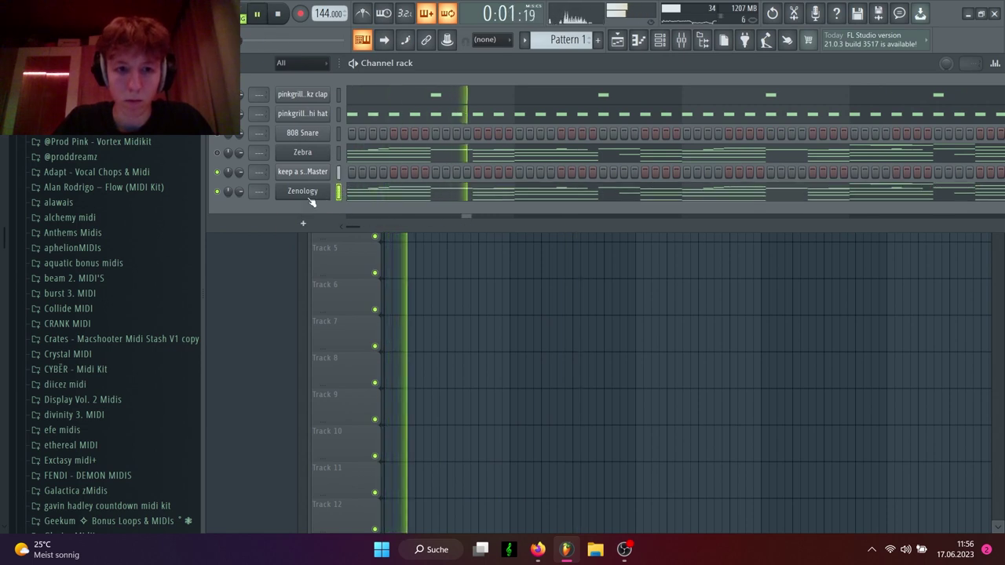
Try other Synth PolyKey presets in Zenology's tone browser, such as Poly Synth 3 and AX Digitaless
click(308, 195)
click(288, 219)
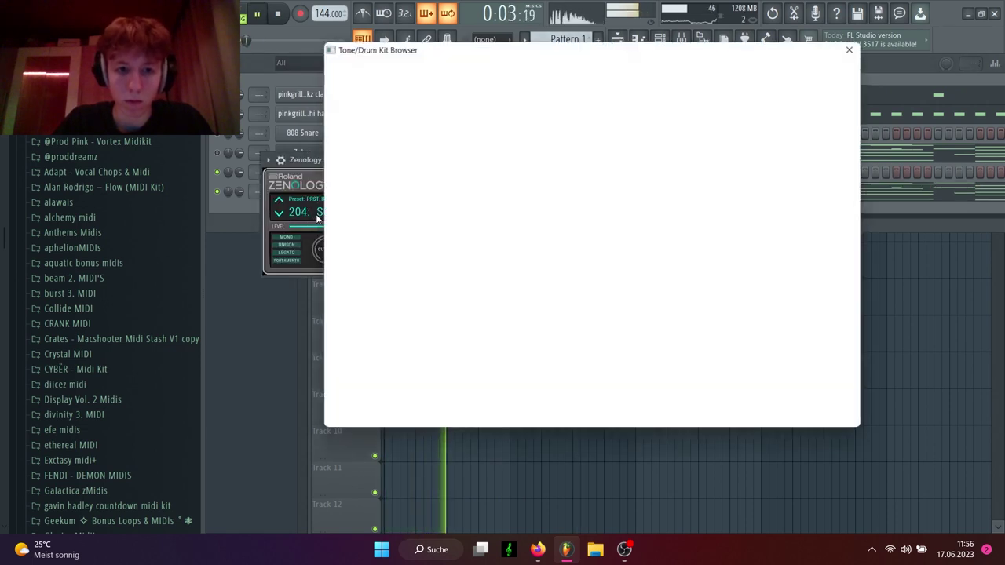
scroll(526, 337, down, 2)
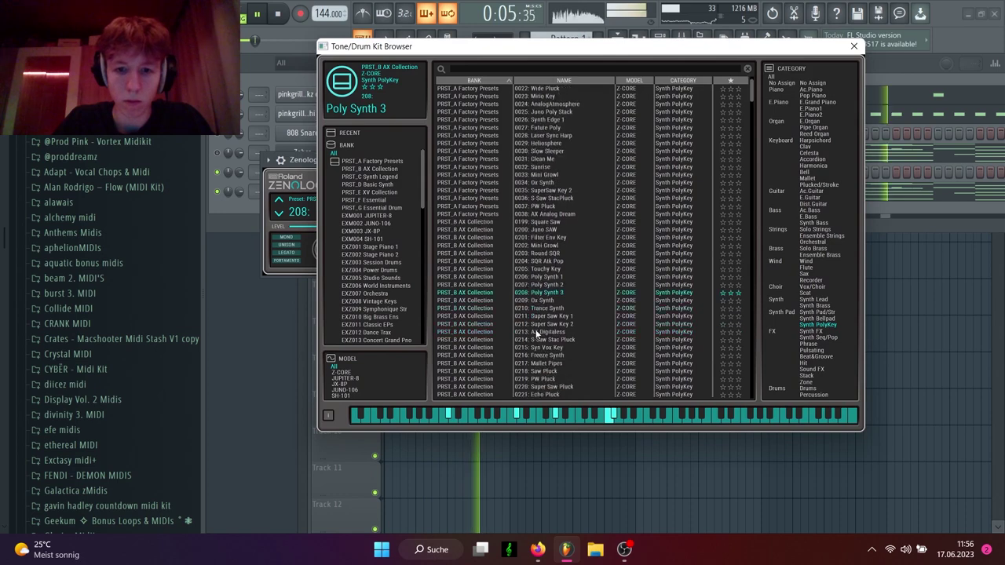
click(537, 333)
click(537, 327)
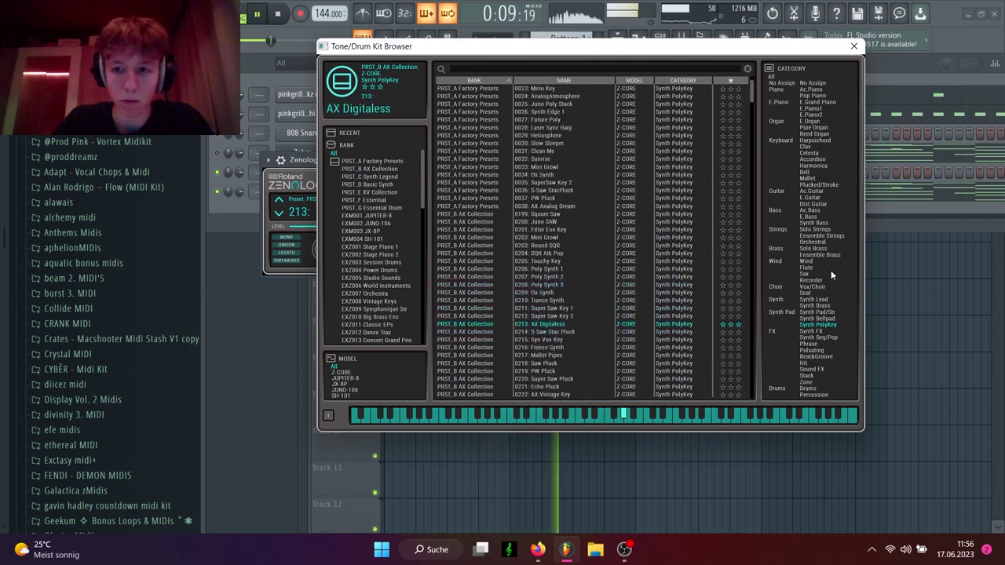
Load the Bell 18 preset from Zenology's Bell category and close the plugin
click(815, 171)
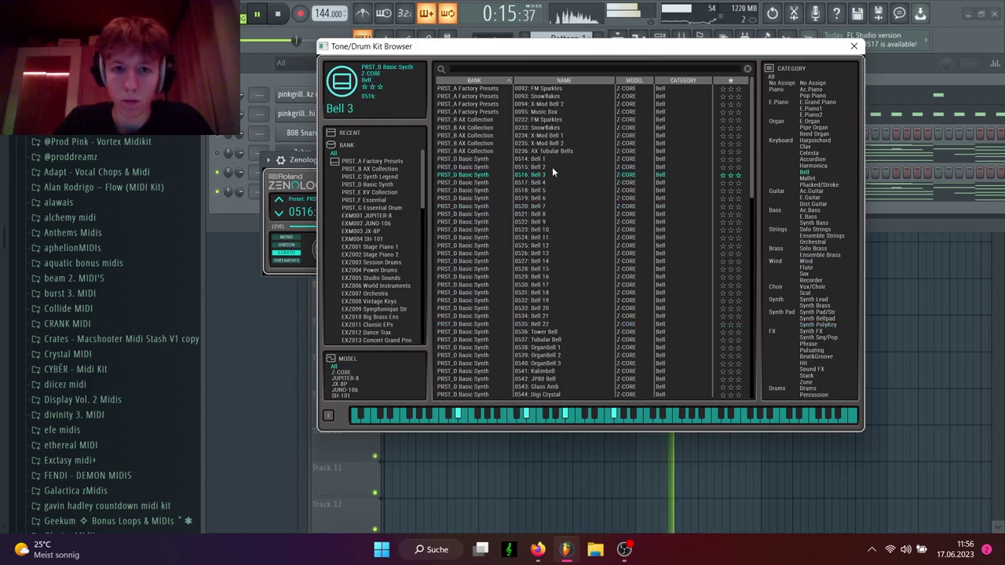
click(581, 309)
click(577, 291)
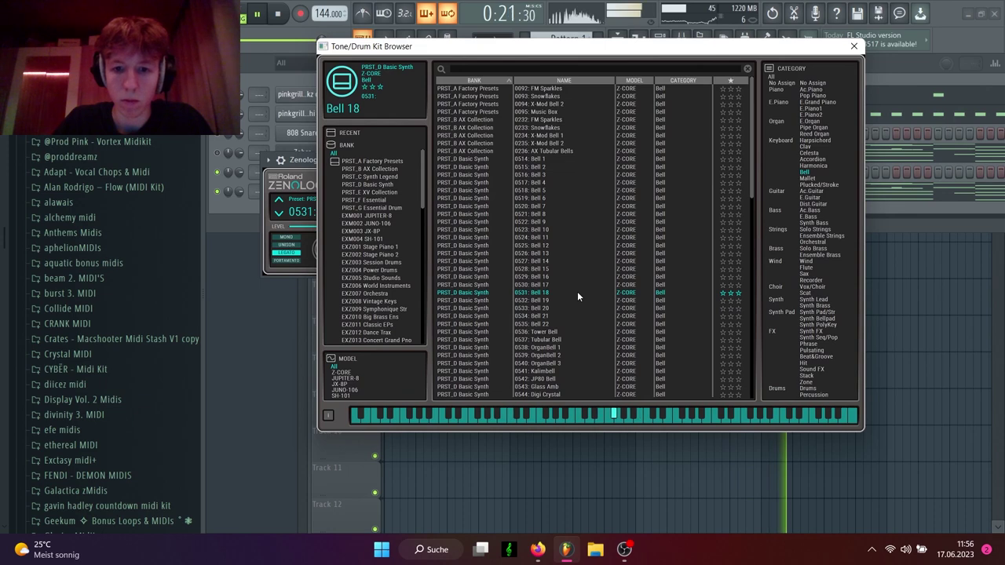
click(854, 47)
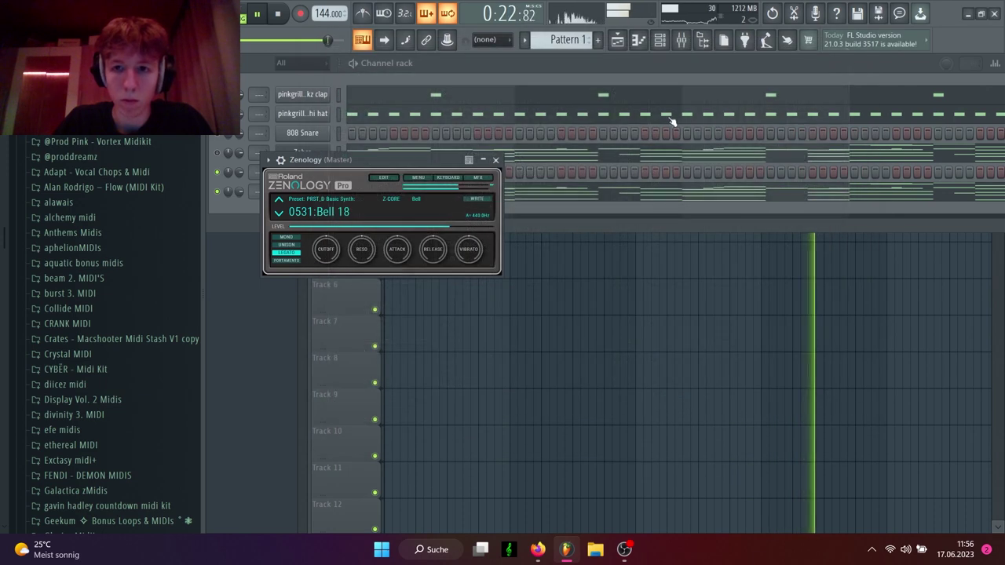
click(496, 160)
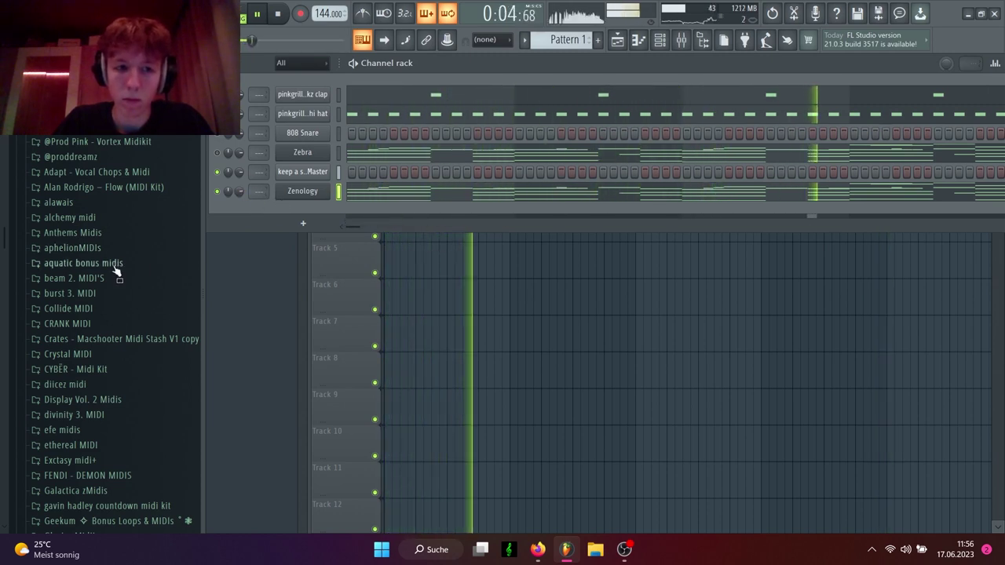
scroll(74, 341, down, 10)
scroll(72, 338, up, 8)
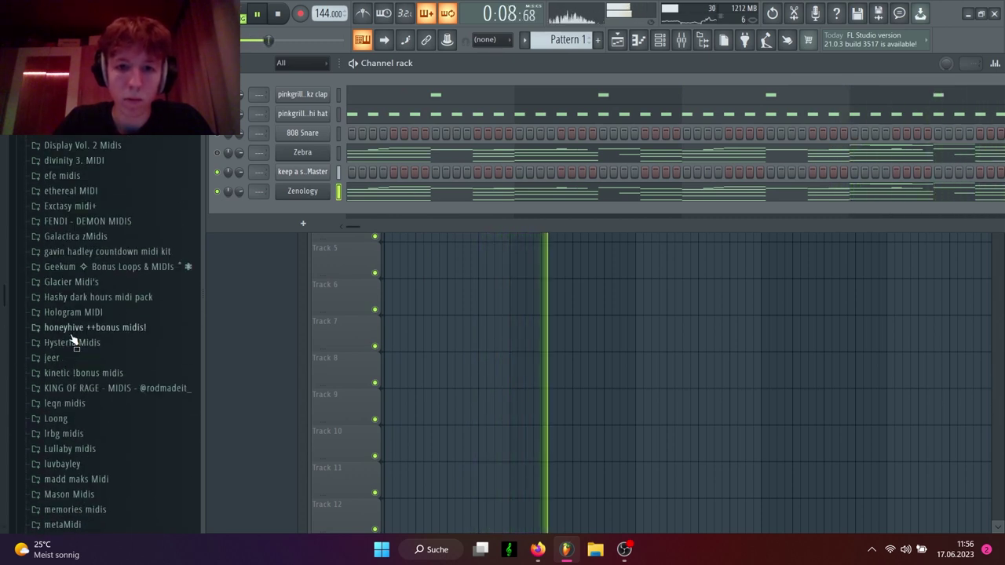
scroll(72, 339, down, 8)
scroll(71, 338, up, 8)
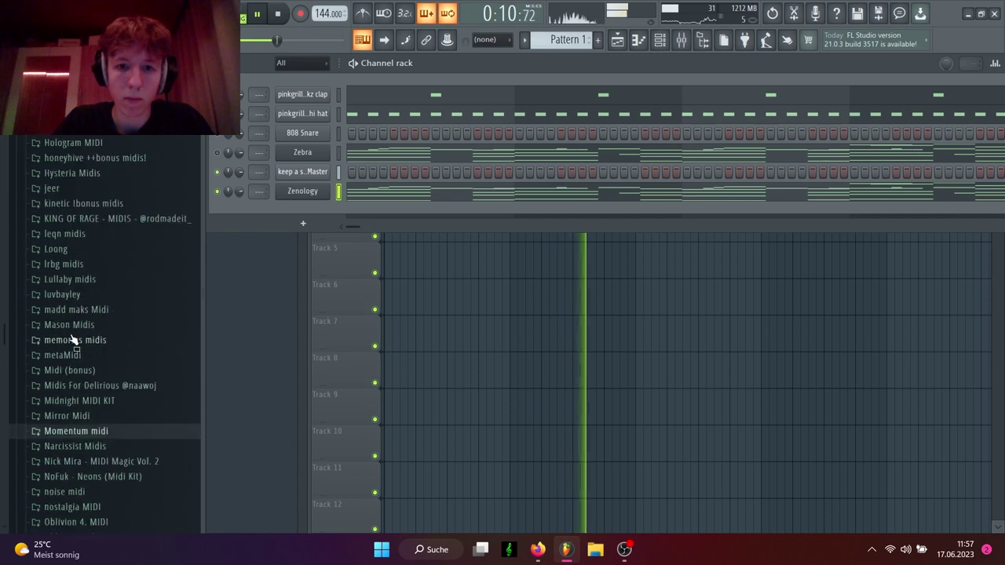
Stop playback and add a second Zebra synth channel to the channel rack
click(293, 226)
click(260, 224)
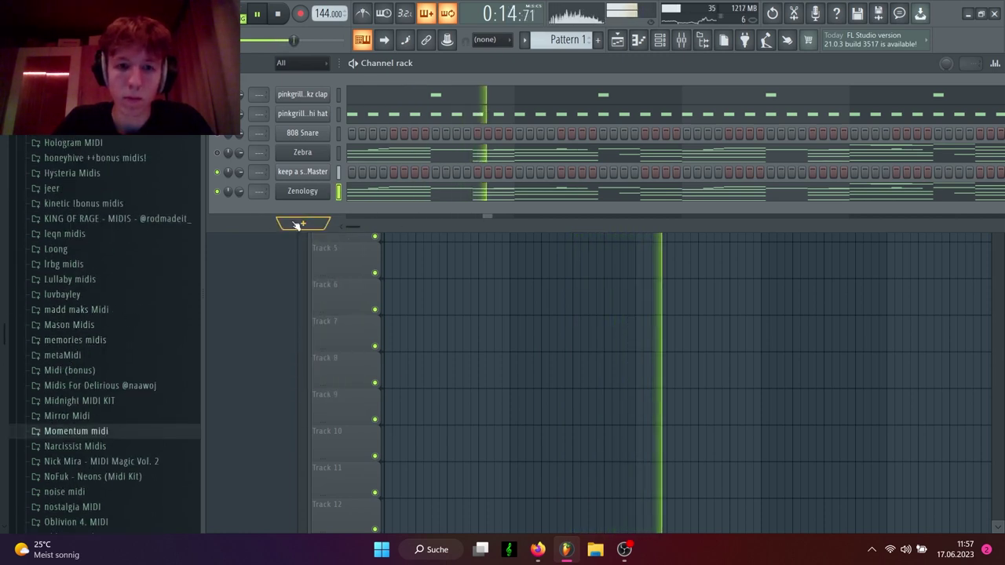
click(296, 226)
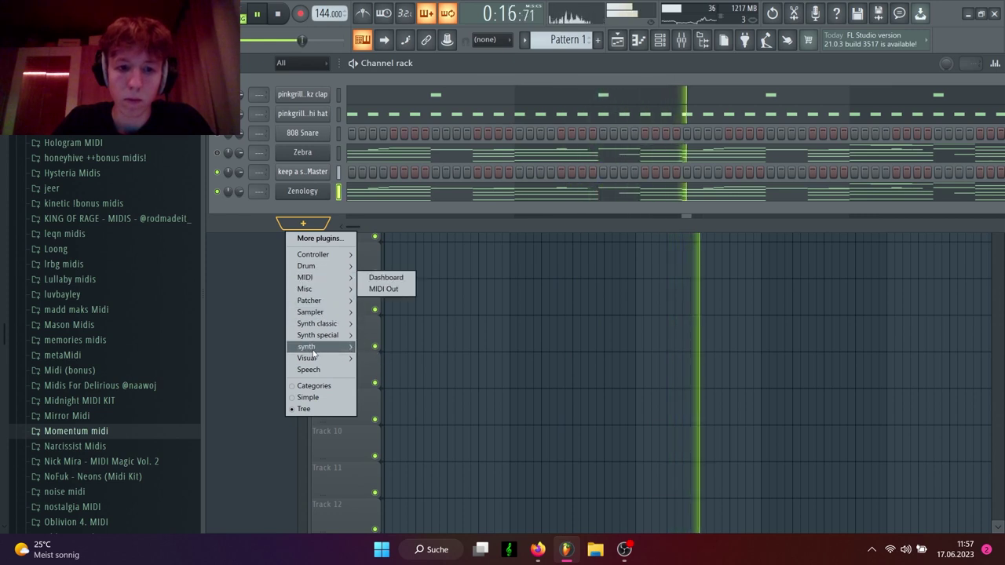
click(303, 226)
key(space)
click(303, 226)
mouse_move(314, 346)
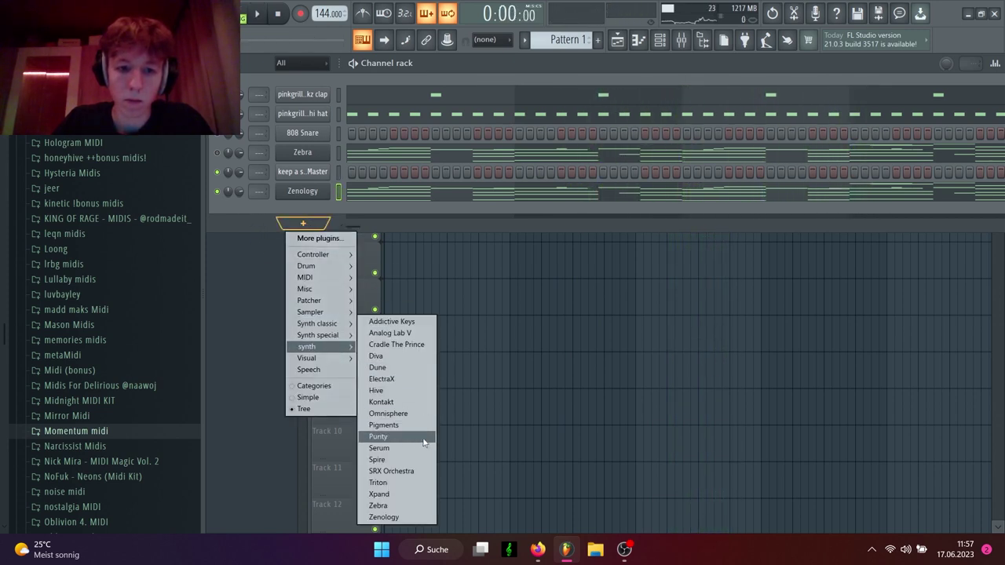
click(379, 505)
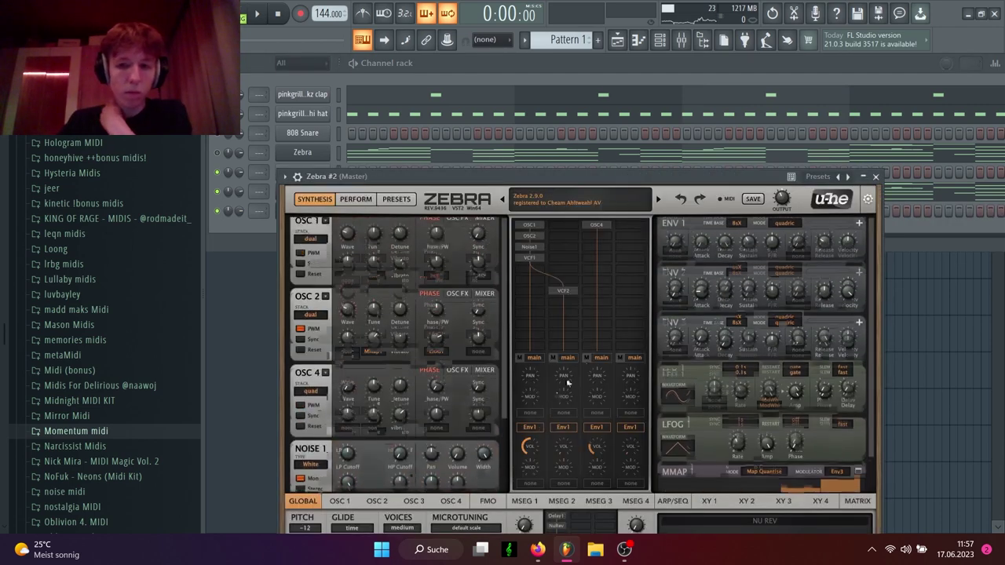
Open Zebra #2's 2 Leaders preset folder and audition leads such as HS Creaky Digits and HS Jazz Simple
click(396, 200)
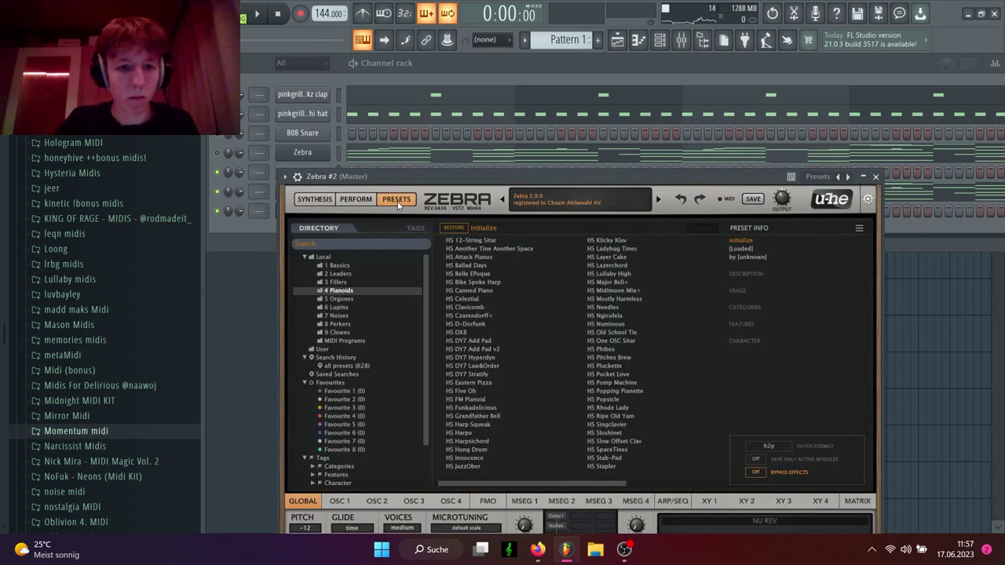
click(339, 273)
click(478, 307)
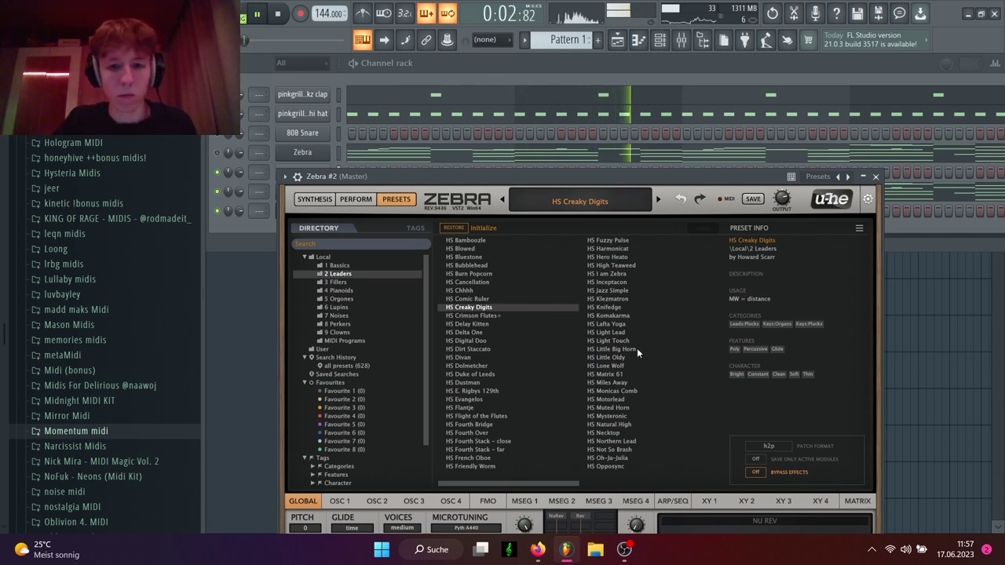
click(677, 316)
click(648, 292)
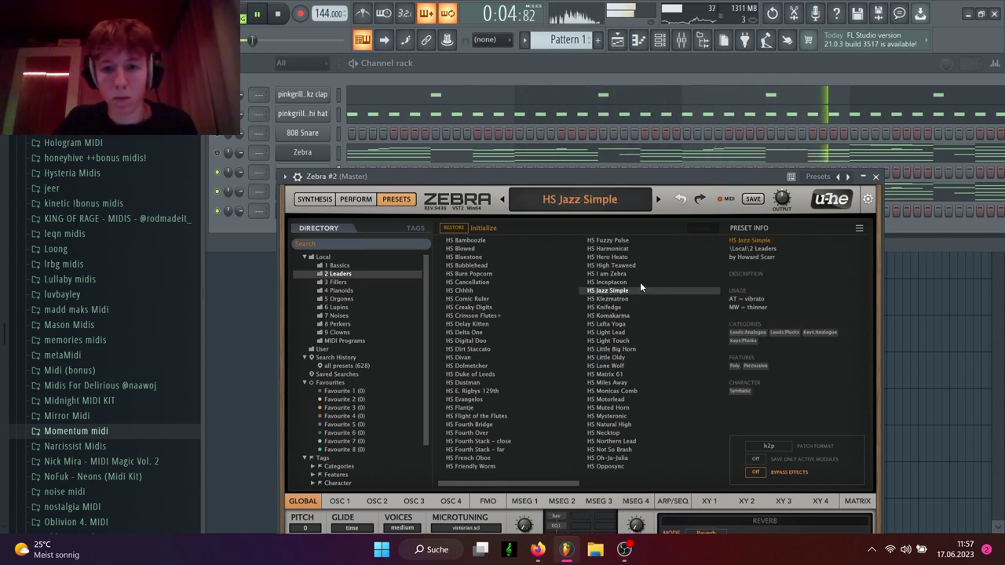
click(640, 282)
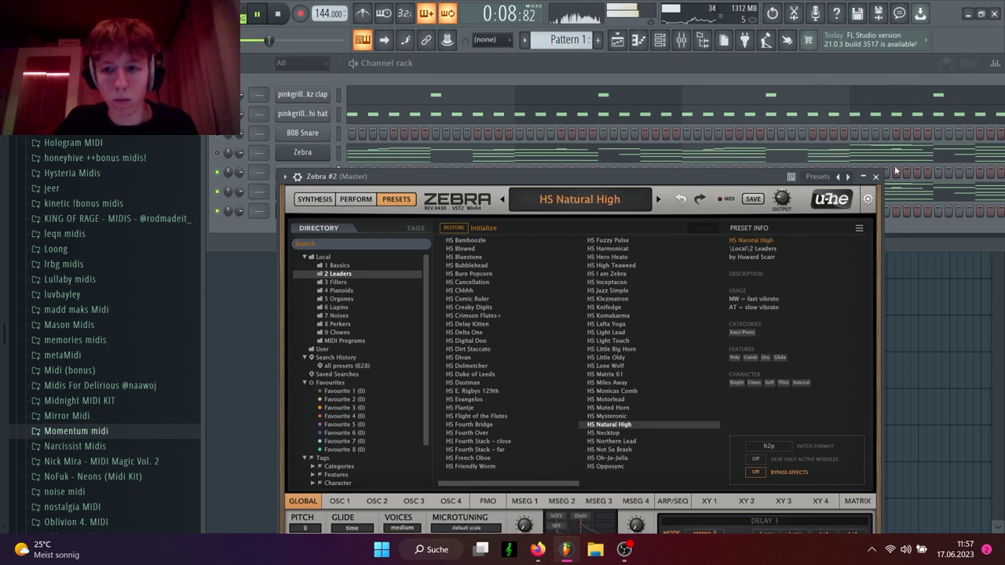
Compare HS Mysteronic with neighbouring lead presets, keep HS Mysteronic loaded in Zebra #2, and close the plugin
click(616, 416)
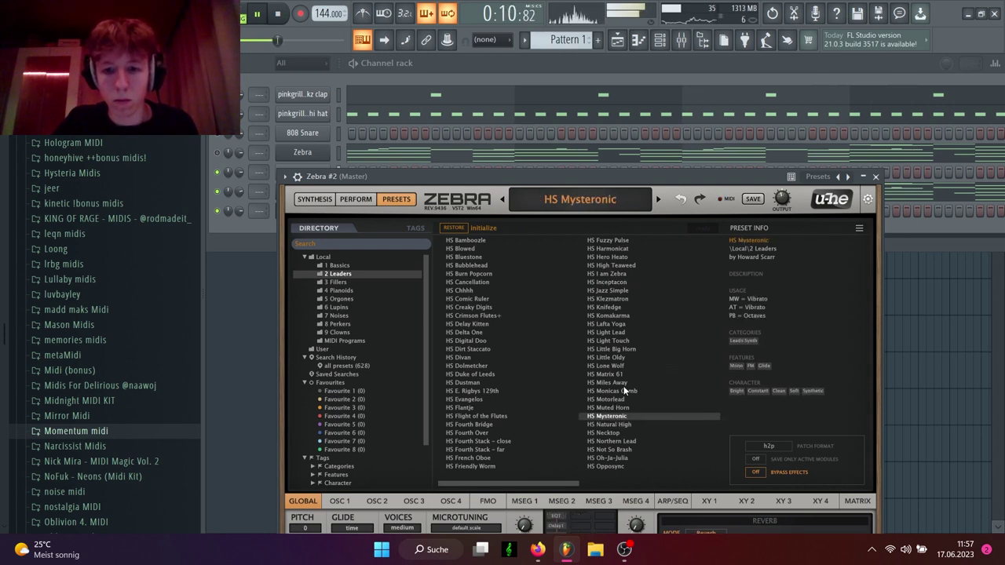
click(620, 391)
click(642, 44)
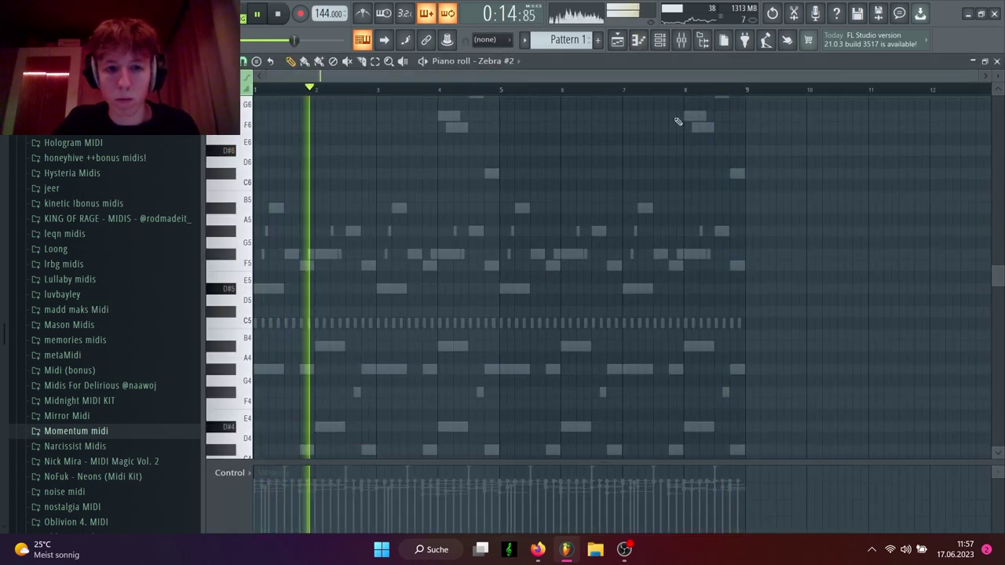
click(640, 42)
click(653, 418)
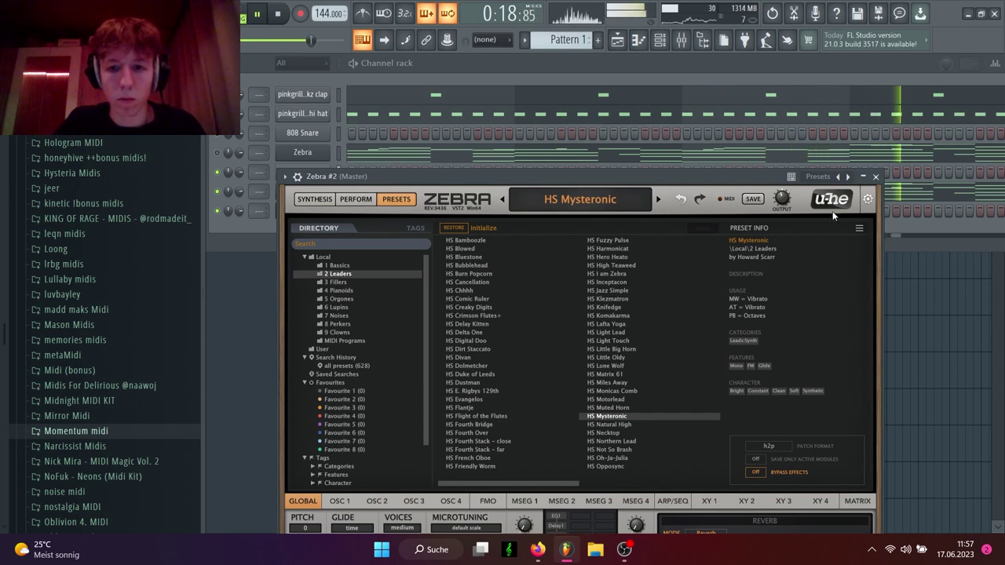
click(876, 176)
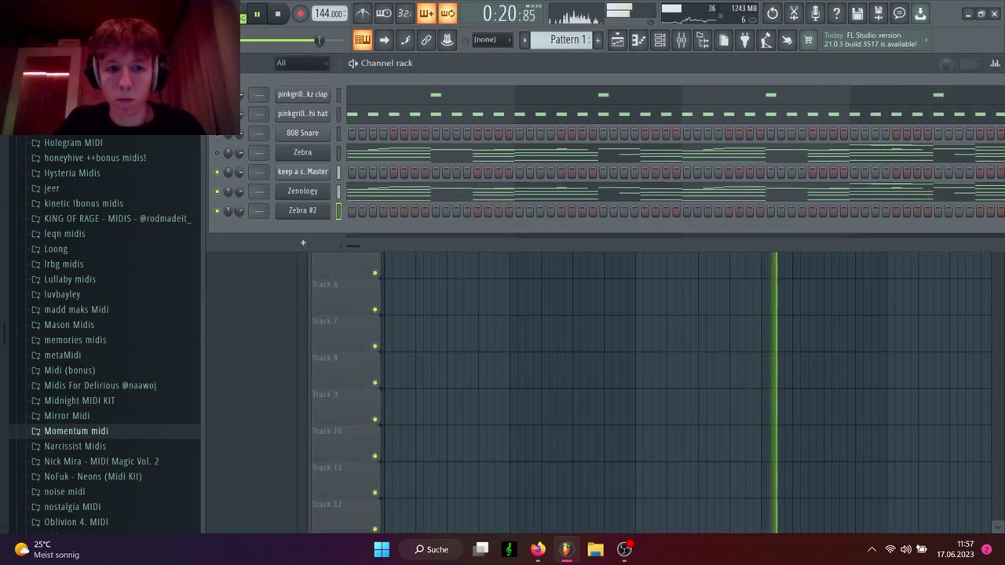
Open Zebra #2's piano roll, dump the last 2 minutes of the score log merged into the pattern, and stop playback
click(641, 41)
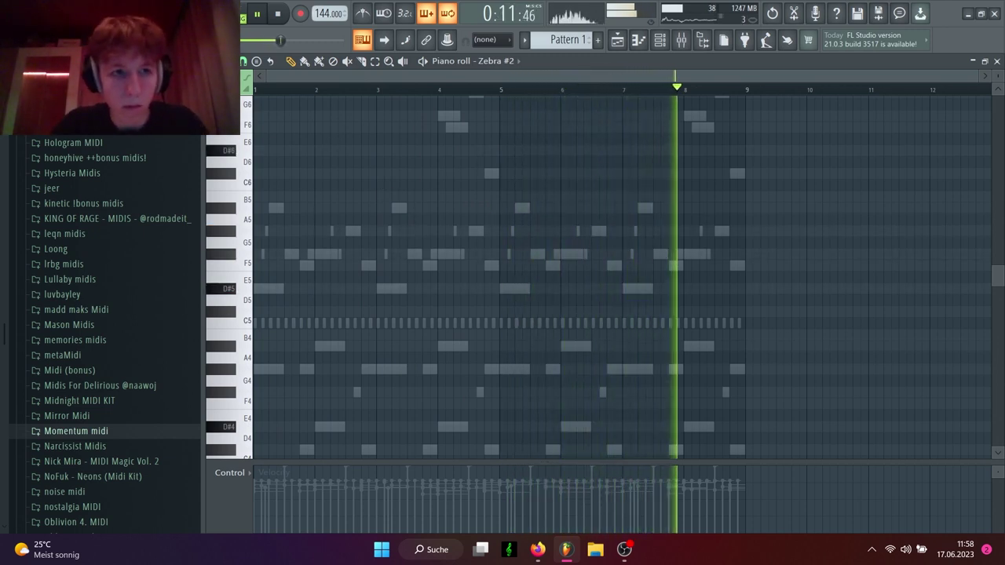
click(161, 13)
mouse_move(261, 135)
click(320, 131)
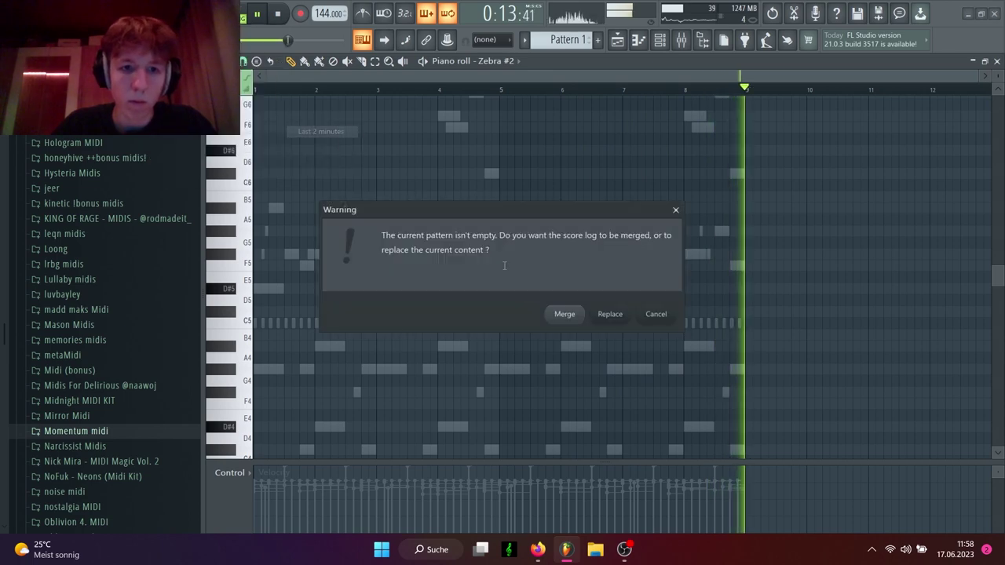
click(565, 314)
key(space)
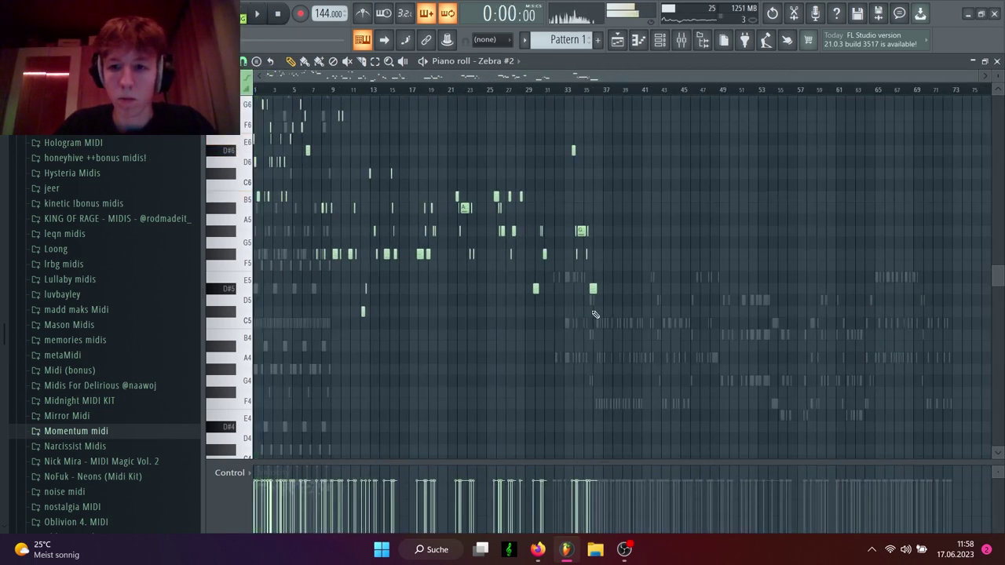
Copy the dumped melody phrase around bars 33–36, undo the score log dump, and paste the phrase at the pattern's start
drag(589, 253, 565, 325)
key(ctrl+z)
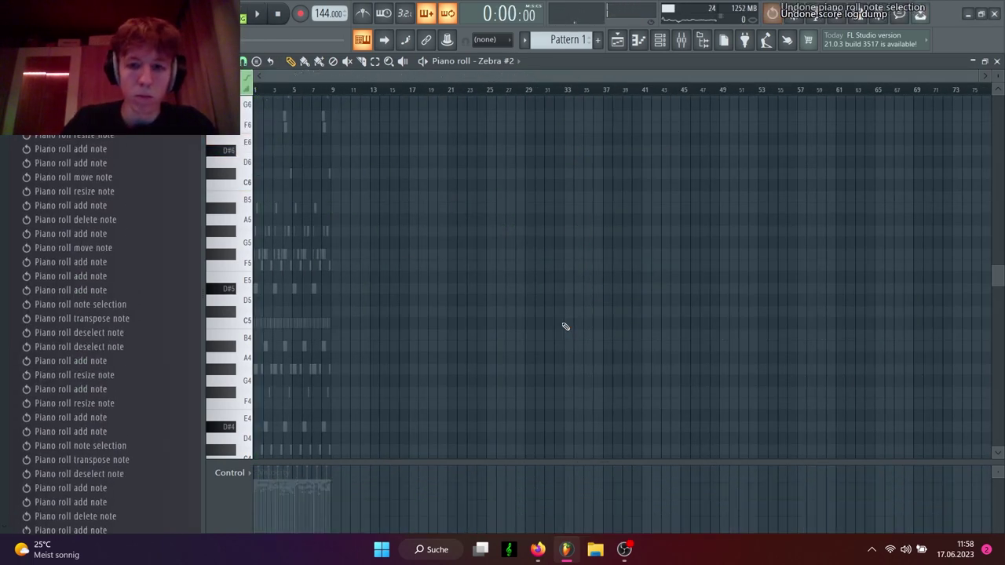
scroll(323, 314, up, 5)
key(ctrl+v)
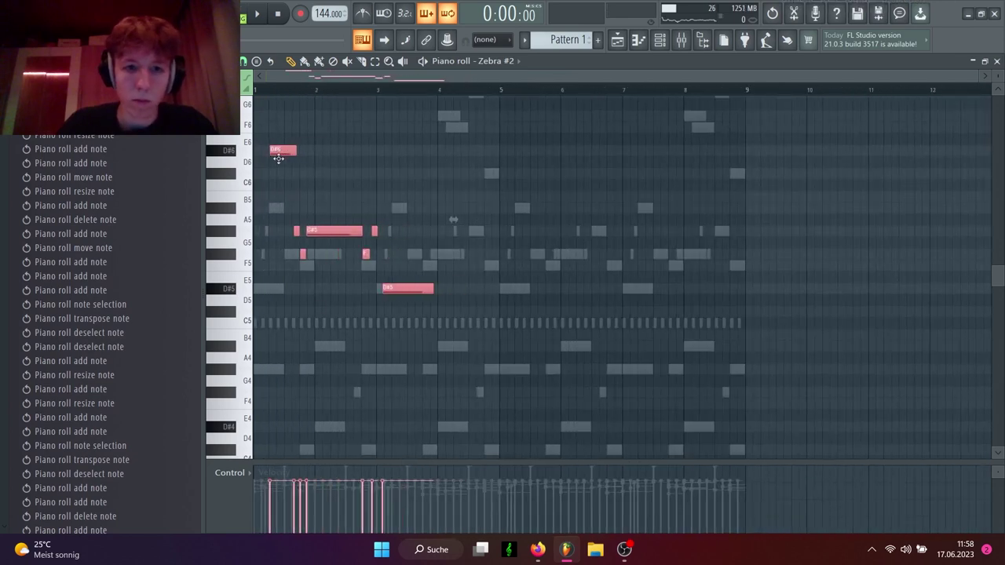
Quantize the pasted Zebra #2 melody at the pattern's start and play the phrase back from bar 1
scroll(259, 173, up, 3)
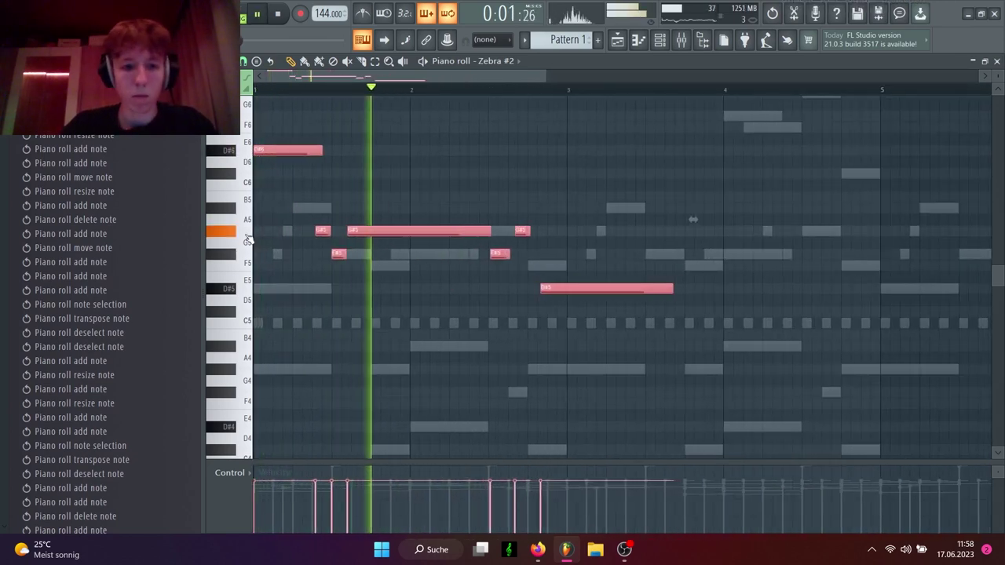
key(ctrl+d)
key(ctrl+q)
key(space)
key(space)
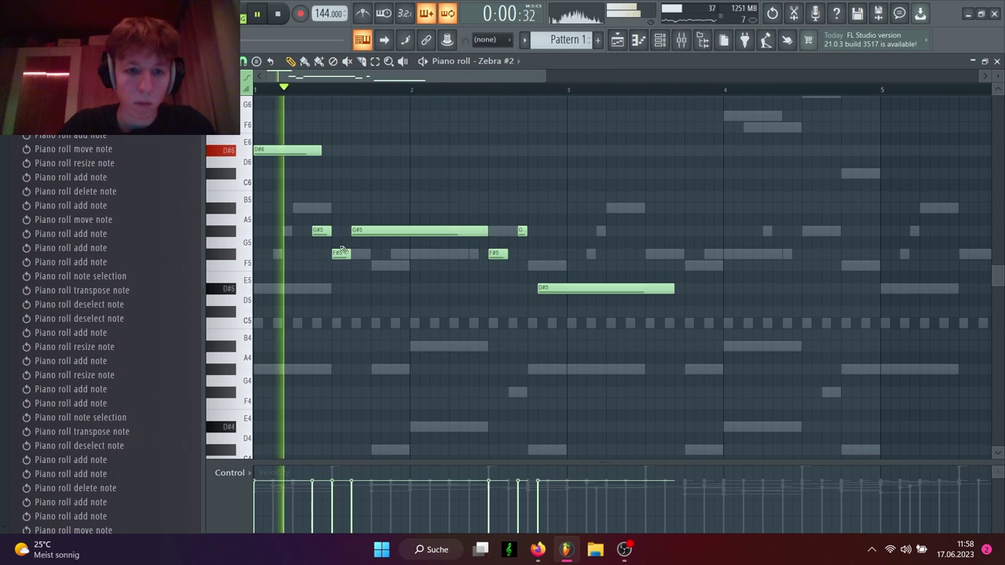
key(space)
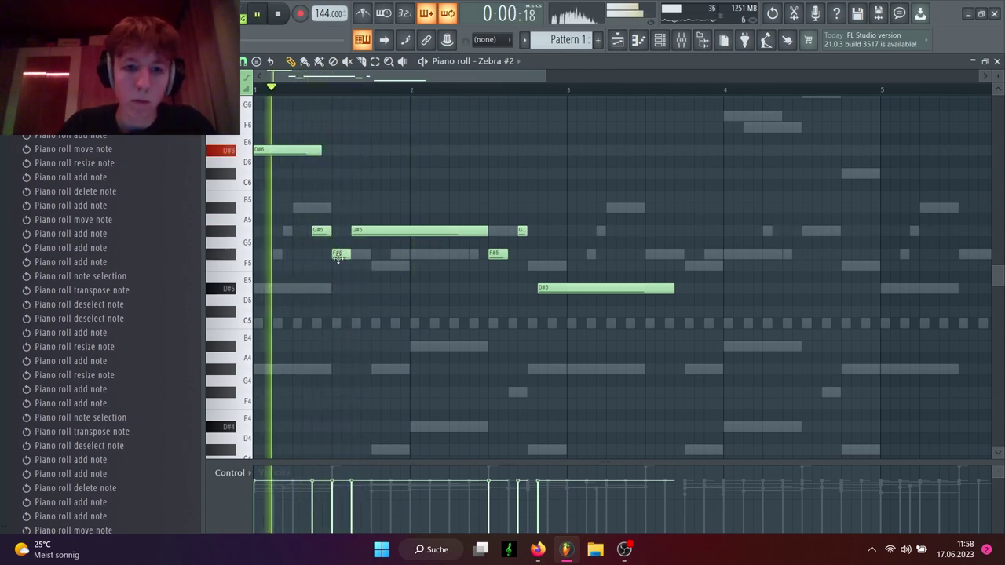
key(space)
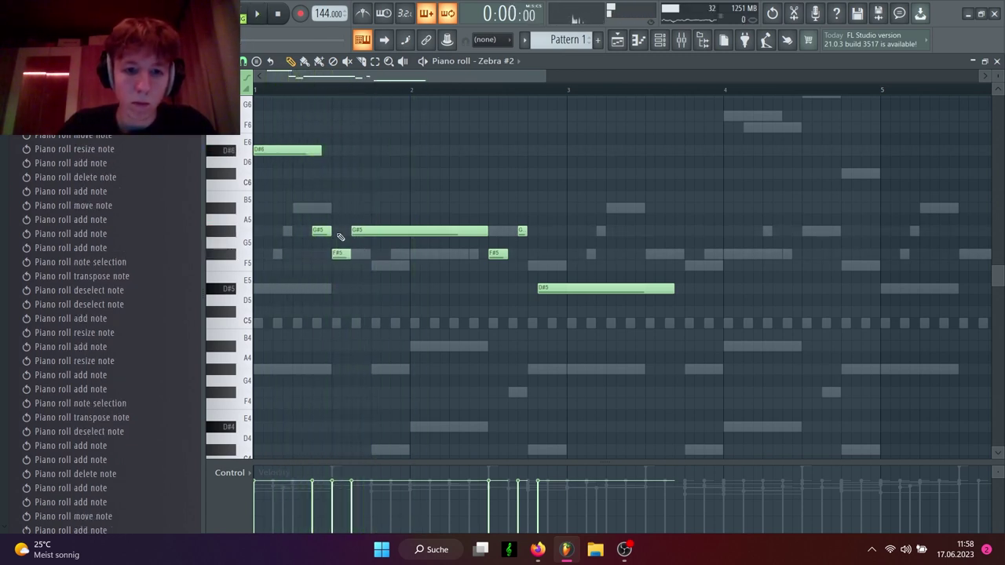
key(space)
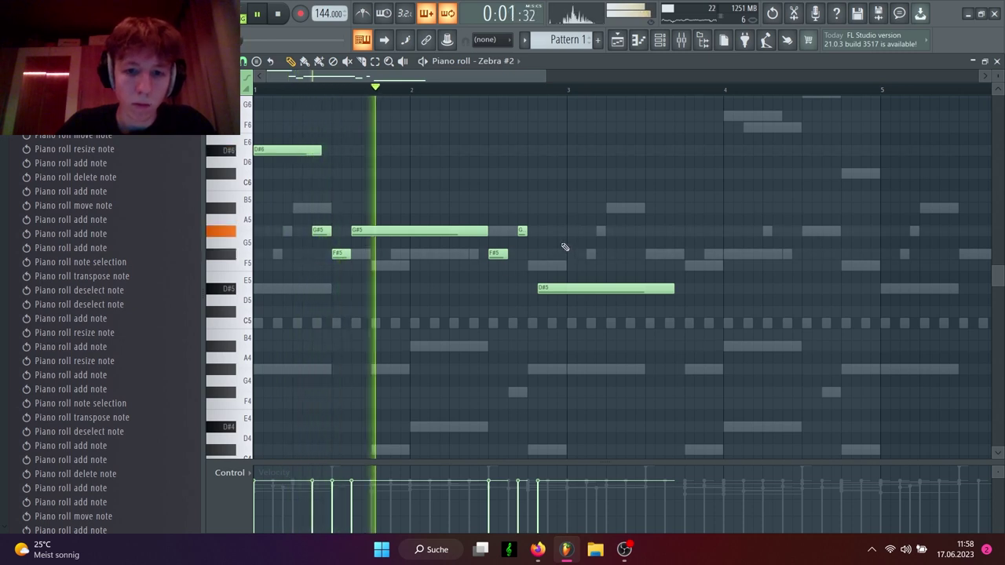
Shift the short G#5 and F#5 notes and the long G#5 note in bar 1 slightly later
key(space)
mouse_move(373, 231)
mouse_down()
mouse_move(392, 228)
mouse_move(319, 270)
mouse_up()
mouse_move(323, 232)
mouse_down()
mouse_move(354, 230)
mouse_move(342, 232)
mouse_up()
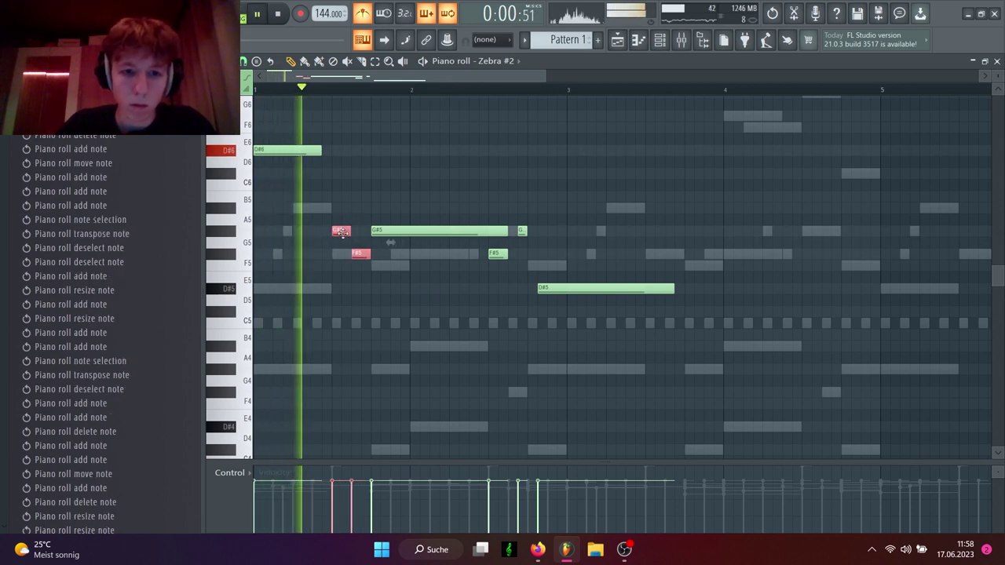
click(336, 215)
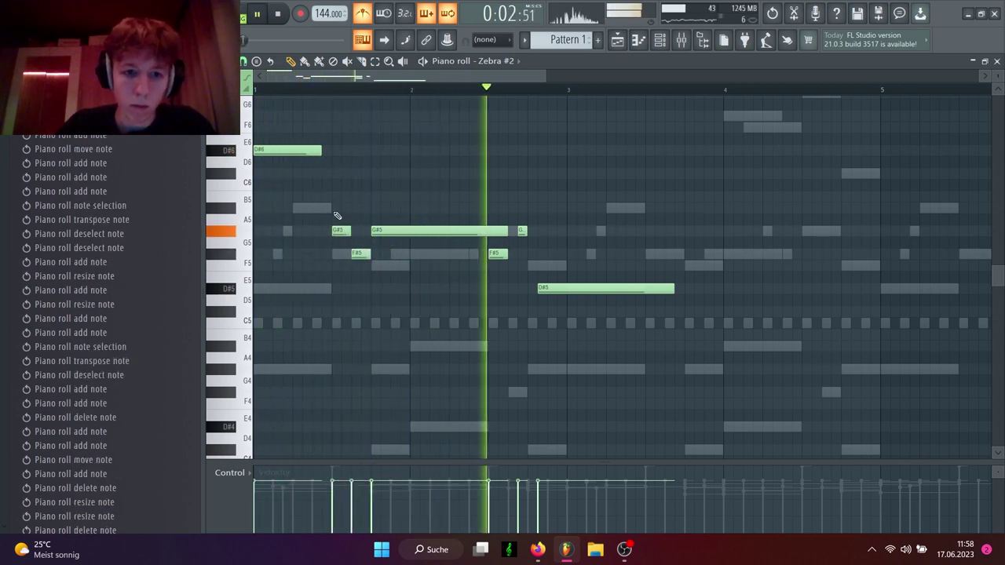
Move the short G#5 note in bar 1 back to its earlier position and try an F5 note beneath the F#5
drag(336, 214, 364, 284)
drag(342, 234, 350, 259)
click(339, 271)
click(341, 265)
key(space)
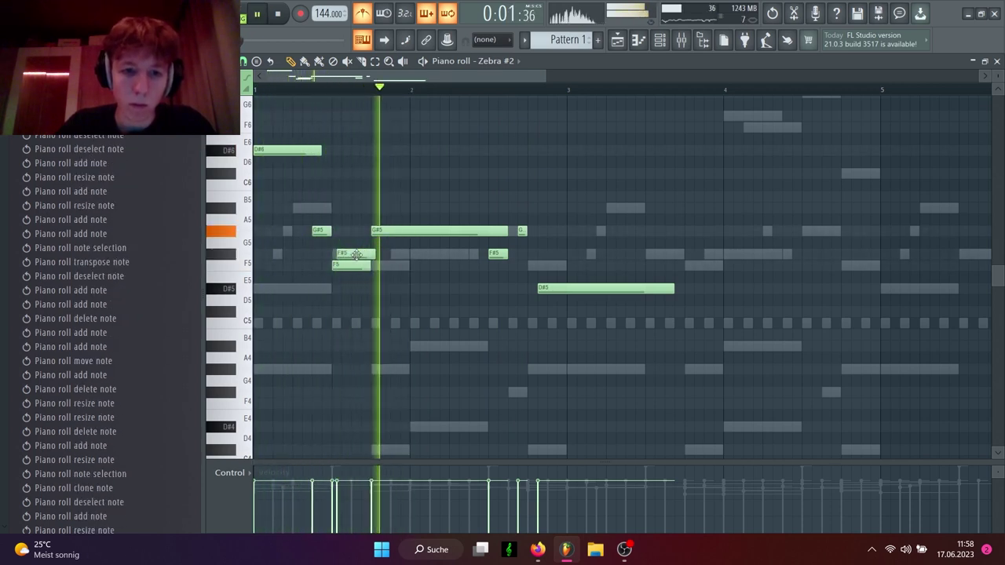
Delete the F5 note, extend the F#5 up to the long G#5, and slightly lengthen the short G#5 in bar 1
right_click(352, 265)
drag(352, 252, 379, 251)
key(space)
key(space)
key(space)
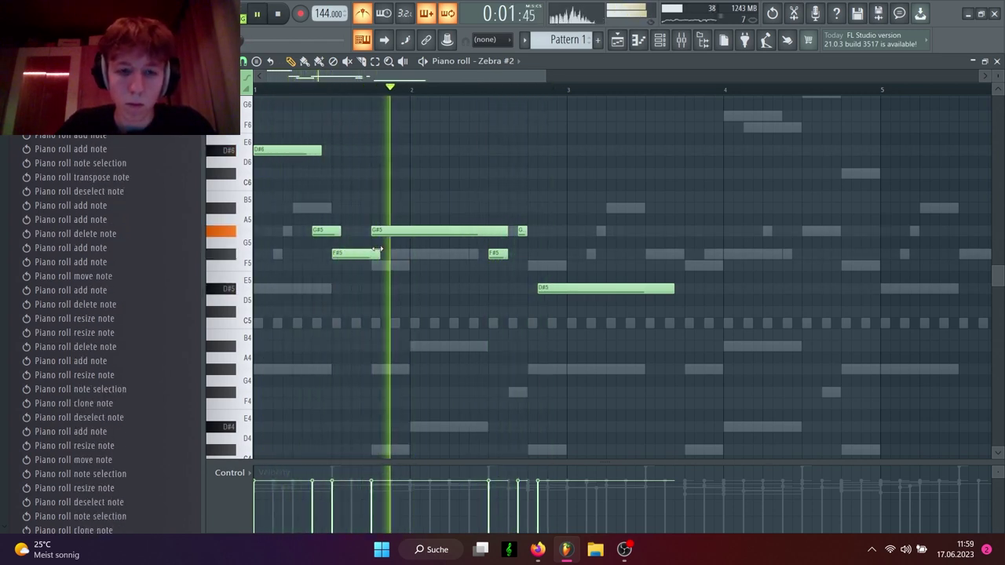
key(space)
Shorten the long G#5, and fit the closing D#5 note into the last beat of bar 2
drag(505, 232, 511, 234)
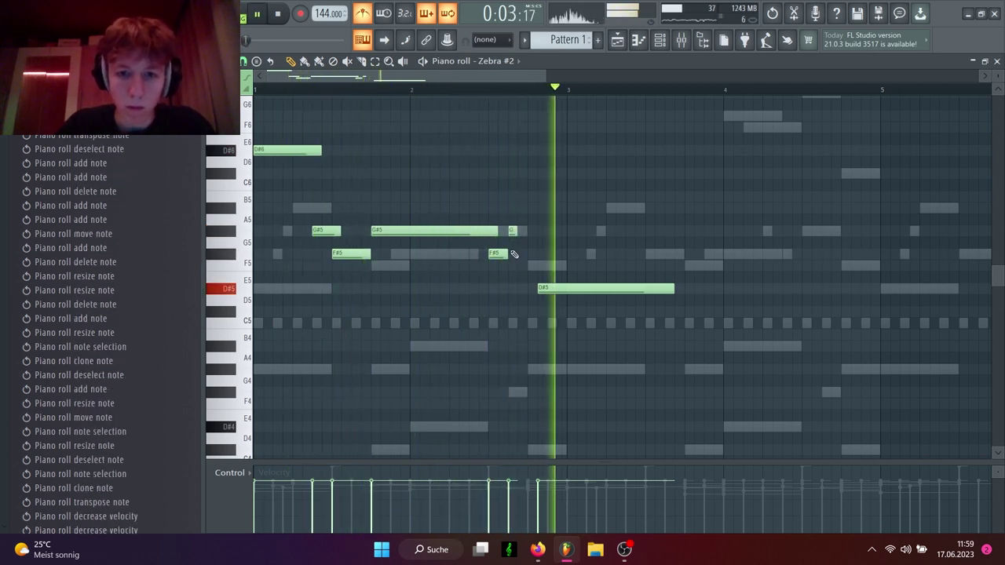
key(space)
drag(613, 288, 602, 264)
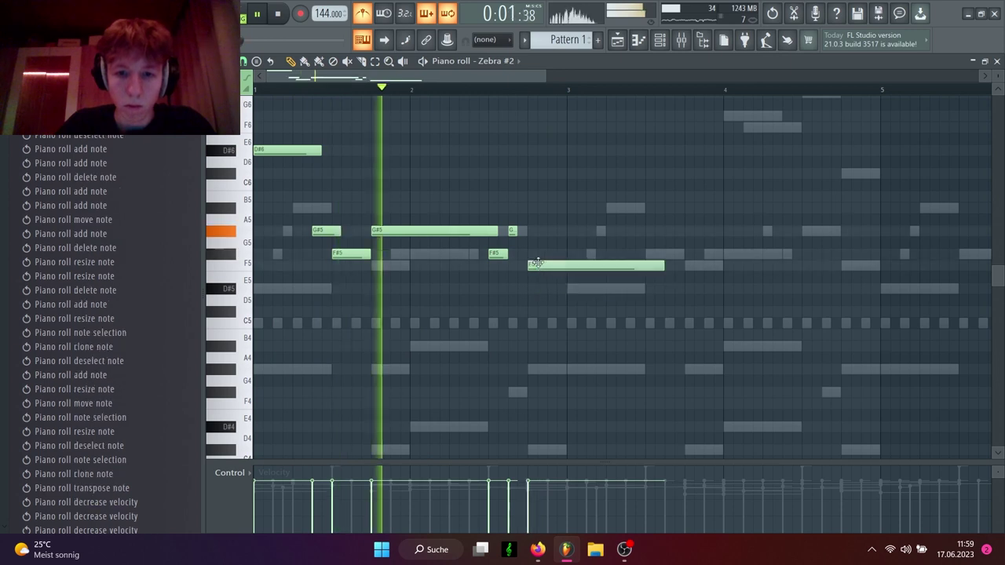
right_click(540, 267)
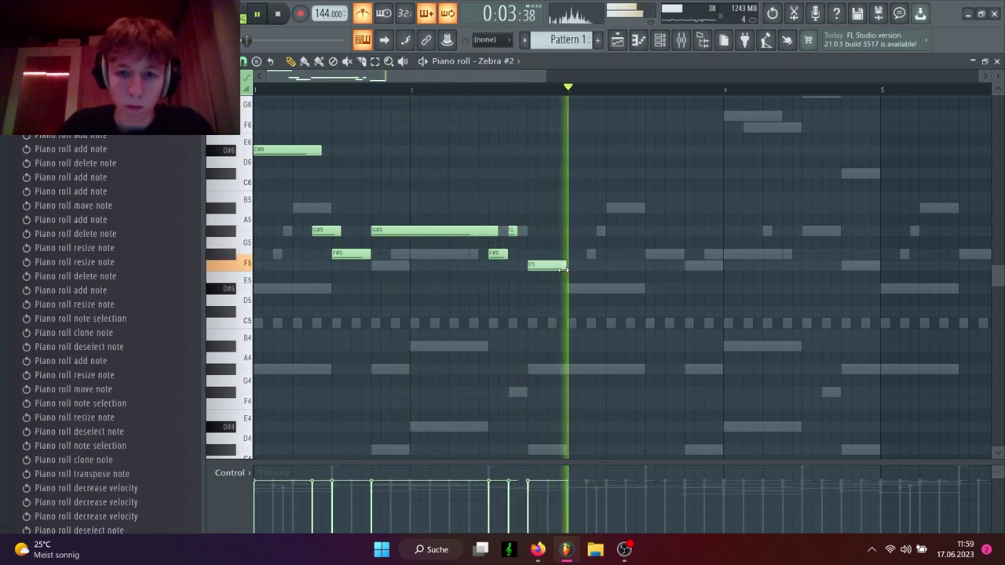
click(537, 288)
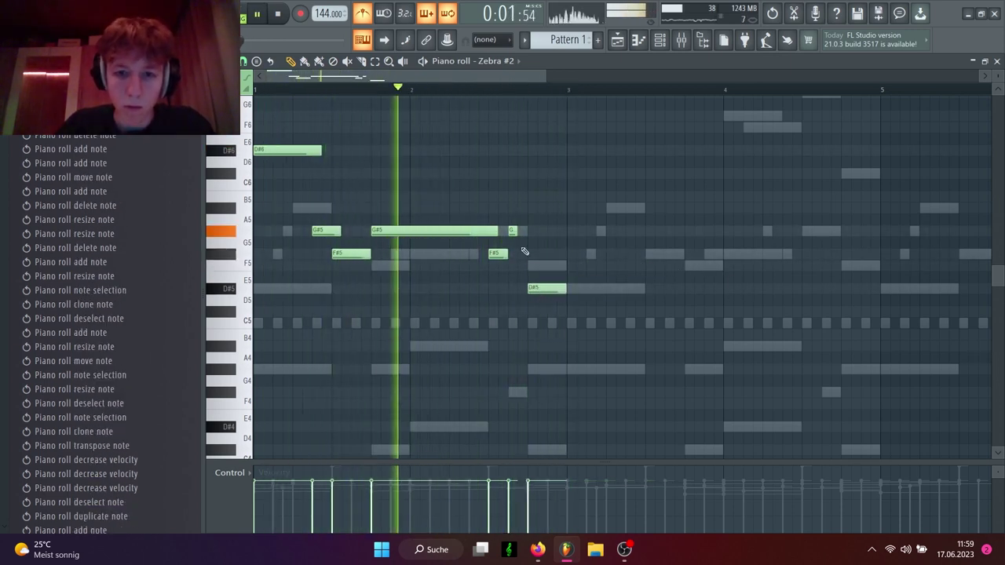
Lengthen the short F#5 and G#5 notes in bar 2 and duplicate the two-bar phrase to fill eight bars
drag(518, 231, 505, 256)
key(space)
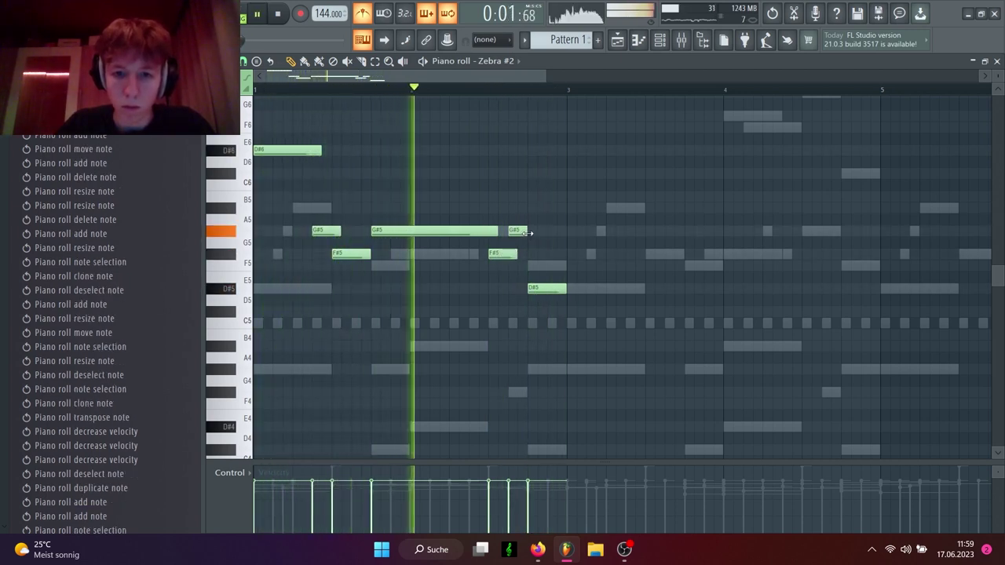
key(ctrl+b)
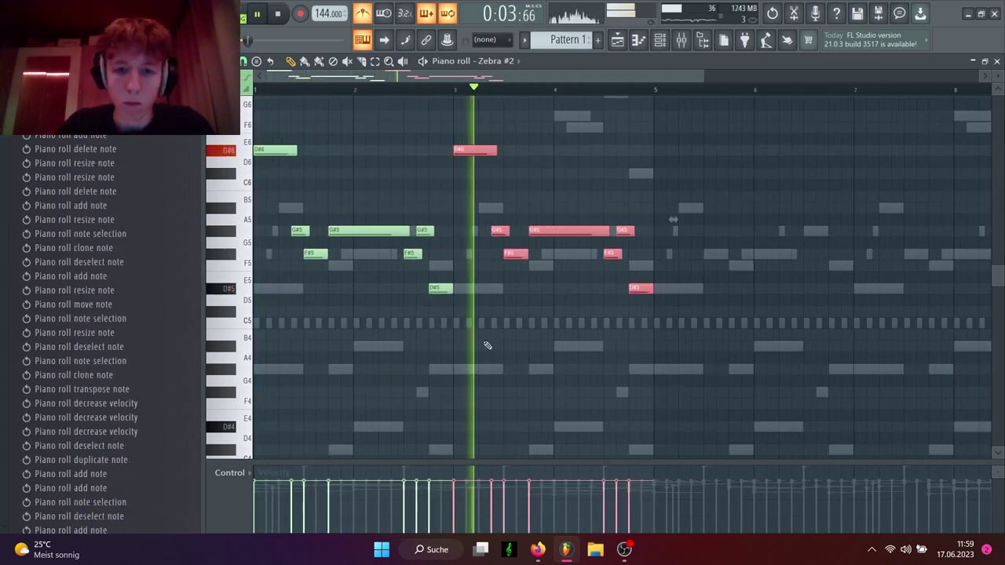
key(ctrl+d)
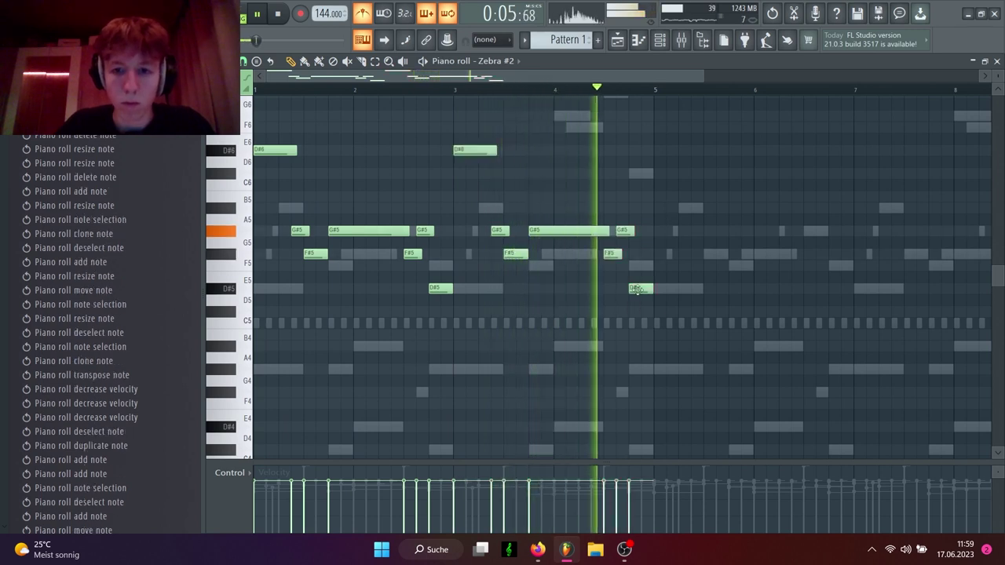
key(ctrl+b)
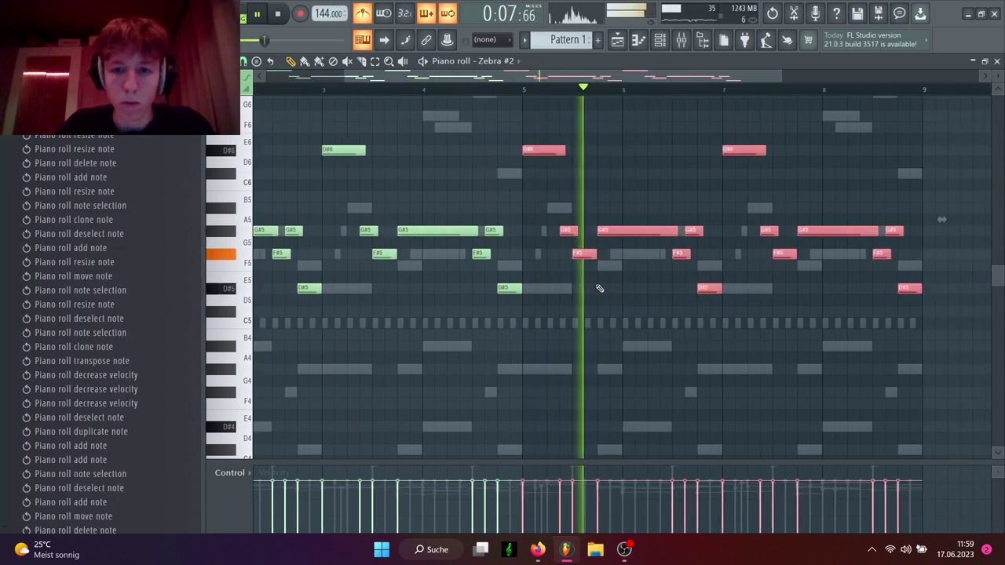
key(ctrl+d)
Split Pattern 1 by channel into separate patterns
click(653, 44)
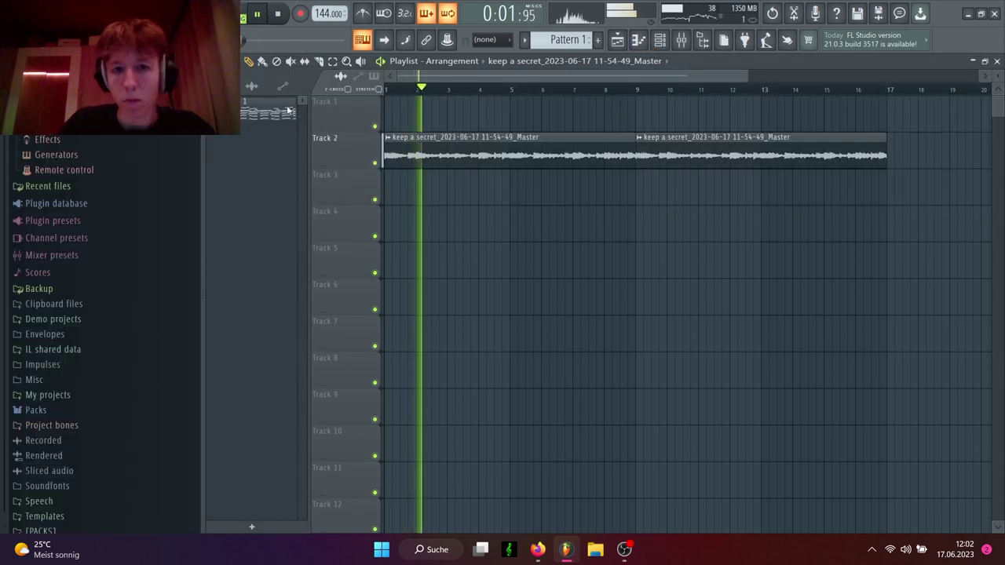
right_click(236, 110)
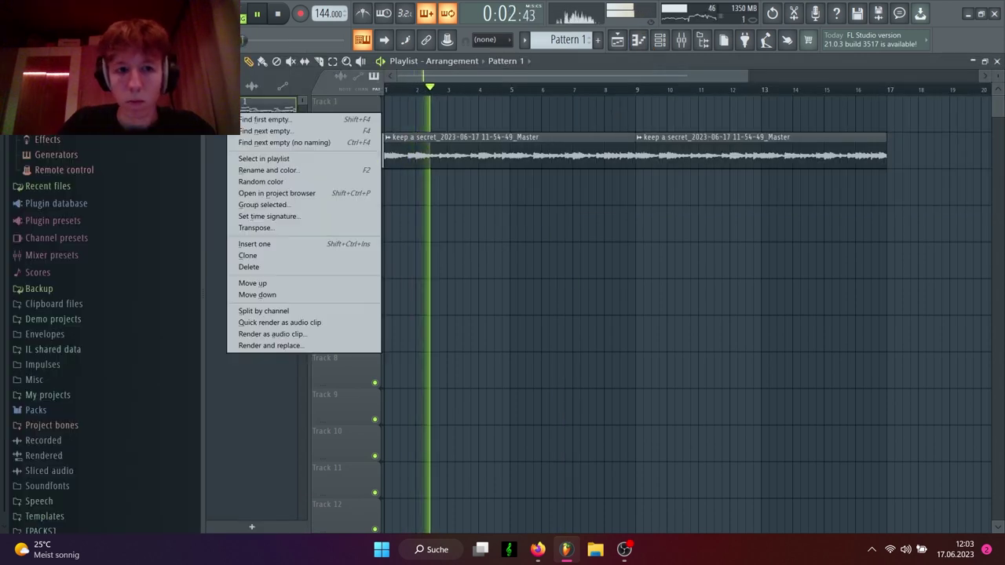
click(266, 310)
Place the Zenology pattern on Track 3 and the Zebra #2 pattern on Track 4 at bar 1, and play them
drag(244, 190, 483, 196)
drag(552, 195, 345, 195)
key(space)
key(space)
click(701, 212)
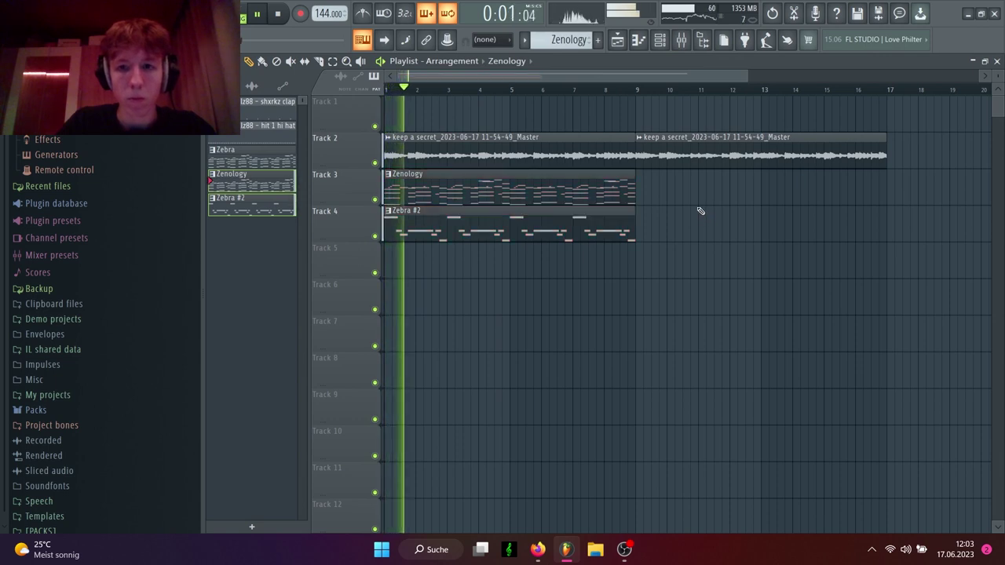
Duplicate the Zenology and Zebra #2 clips to bar 17, and repeat the eight-bar section on all three tracks up to bar 41
drag(640, 197, 572, 226)
key(ctrl+b)
drag(680, 128, 653, 295)
key(ctrl+b)
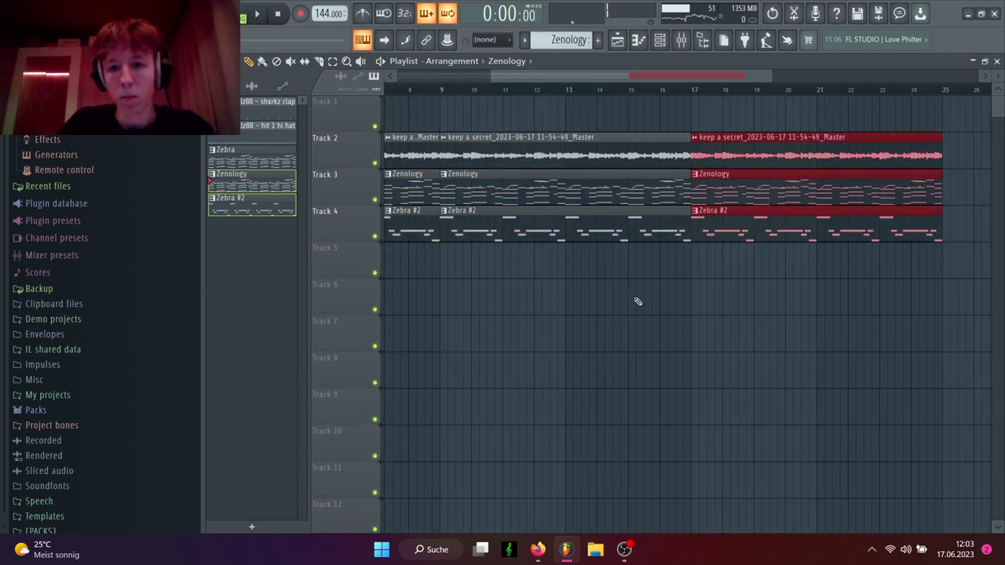
scroll(640, 300, down, 3)
key(ctrl+b)
key(ctrl+b)
click(526, 259)
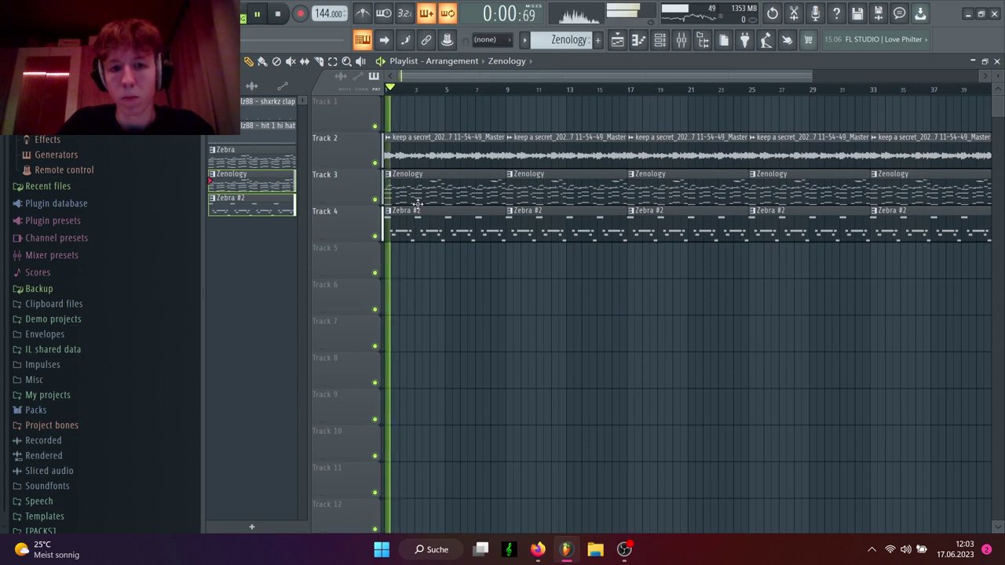
Delete the Zebra #2 clip at bar 9 and both the Zenology and Zebra #2 clips at bar 25, keeping the audio clip there
right_click(600, 227)
key(space)
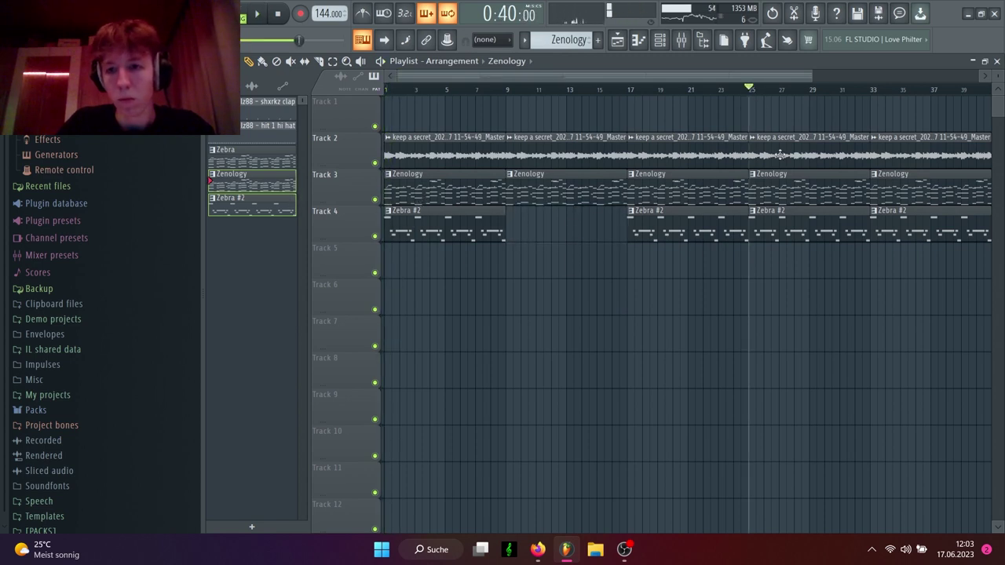
right_click(779, 154)
key(space)
scroll(657, 282, down, 2)
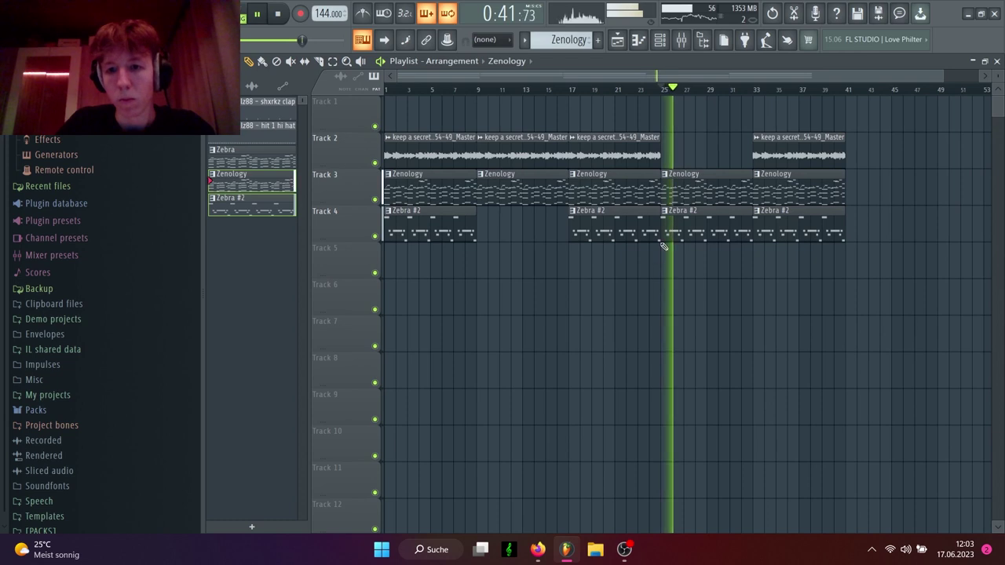
key(space)
right_click(695, 196)
click(665, 157)
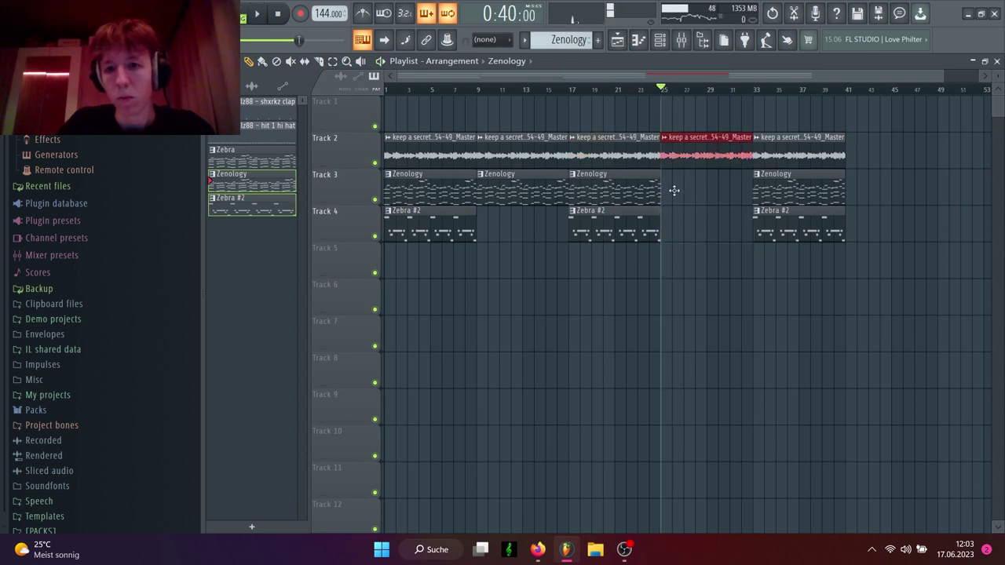
Make the audio clip at bar 25 unique, lower its time-stretching pitch, and close the sampler settings
right_click(662, 145)
click(688, 227)
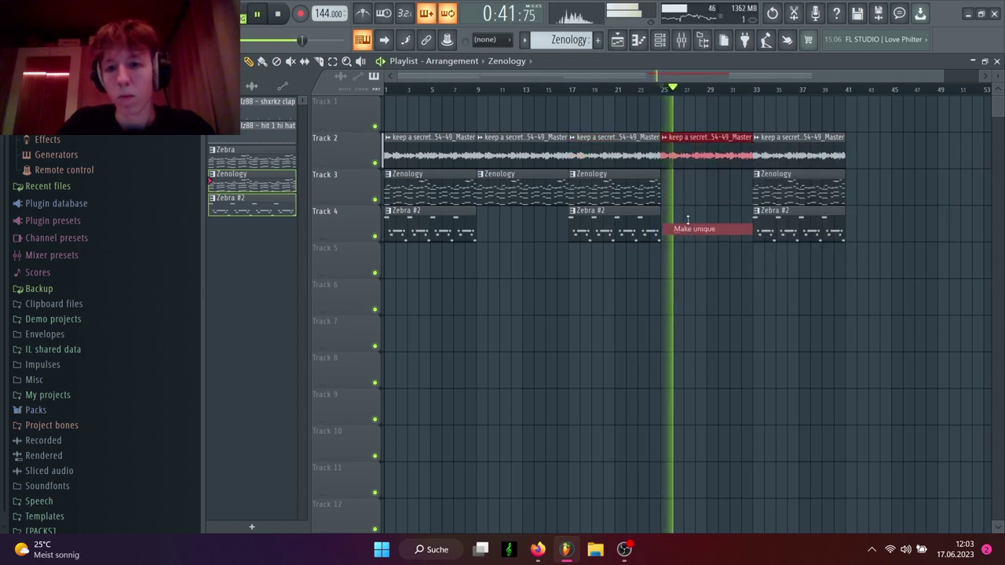
drag(498, 264, 498, 277)
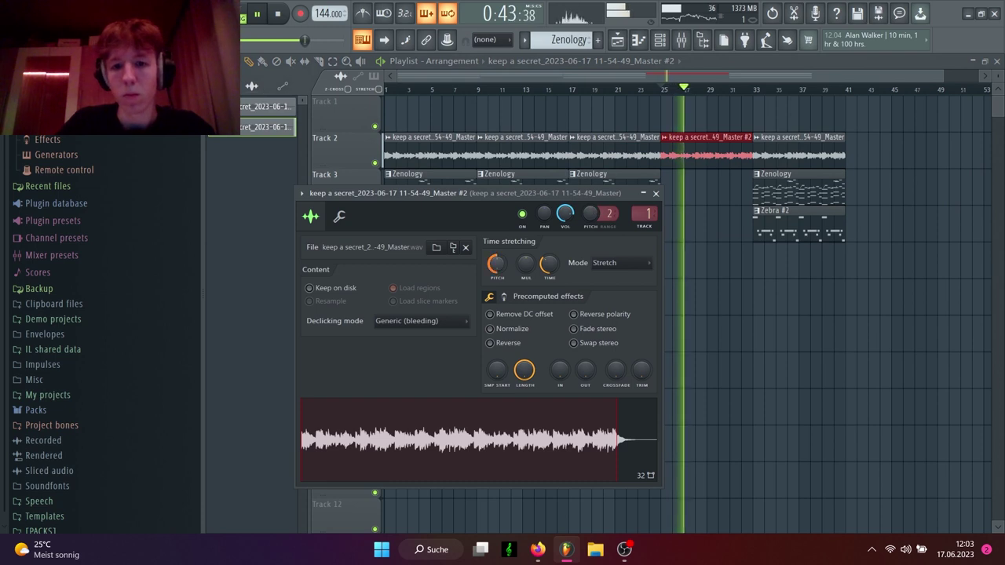
click(656, 194)
Try a copy of the Zebra #2 clip on Track 4 at bar 25, and delete it
drag(666, 215, 631, 231)
key(ctrl+b)
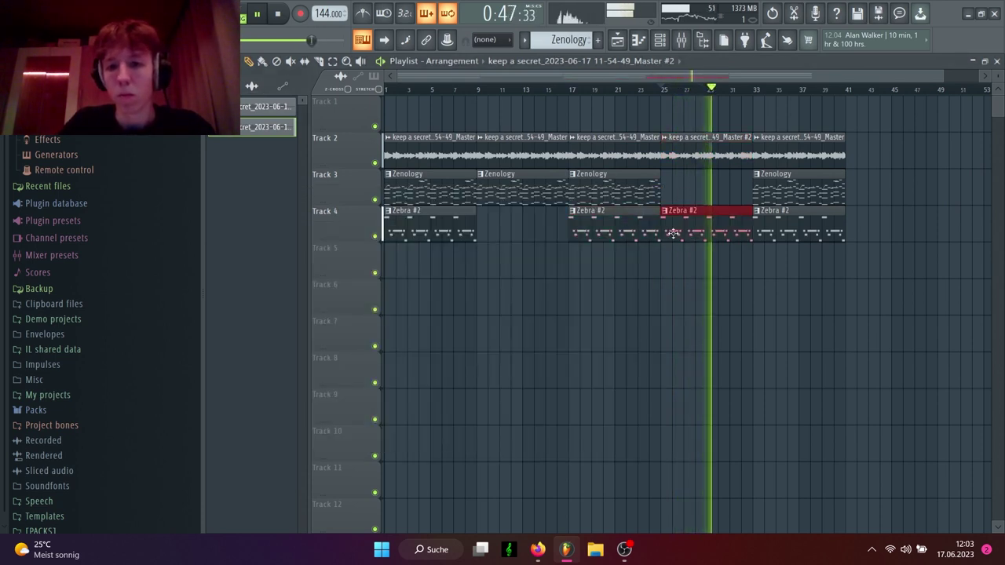
right_click(700, 225)
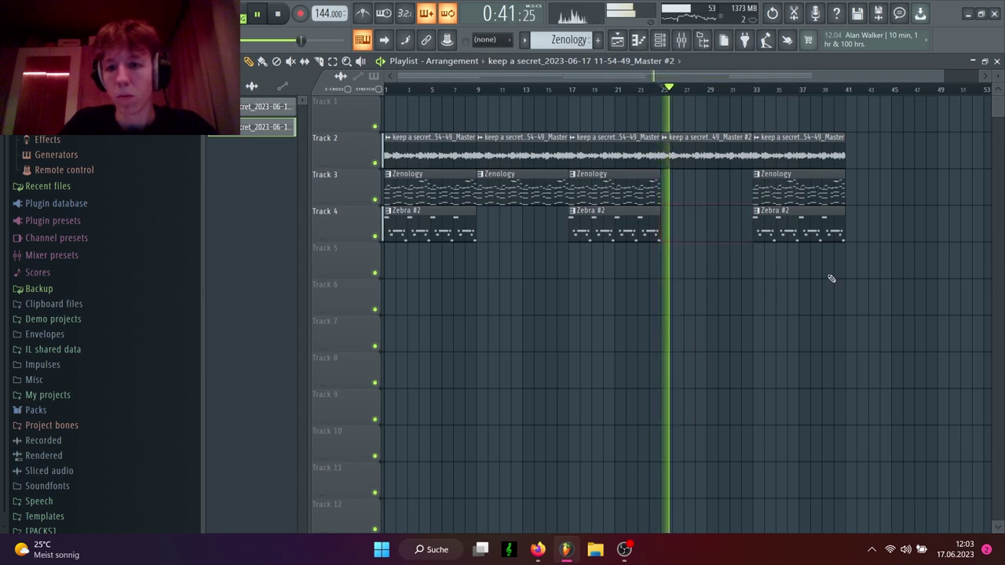
Replace the audio clip at bar 33 with the pitched-down Master #2 version and delete the Zenology clip below it
right_click(788, 161)
click(788, 157)
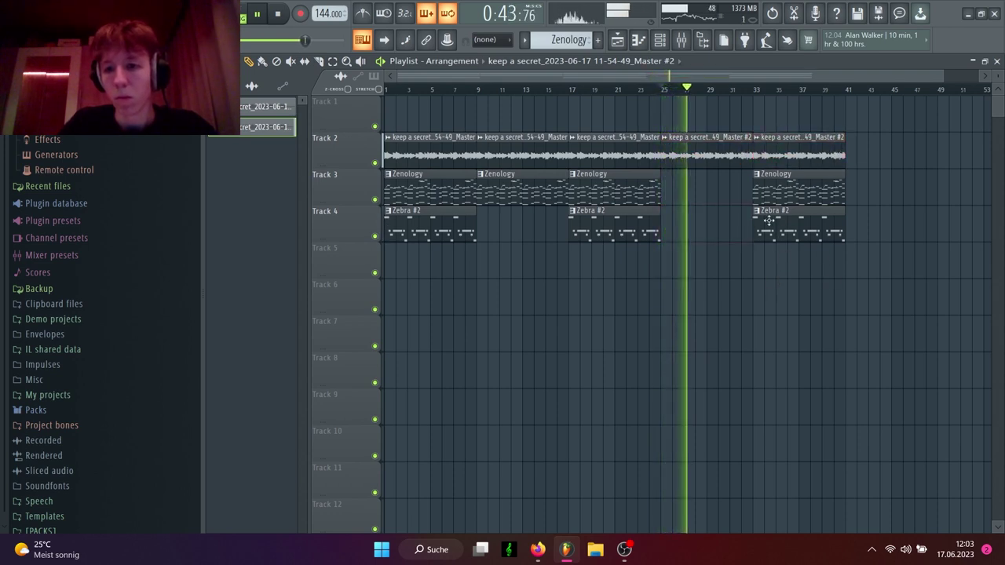
right_click(765, 182)
click(753, 89)
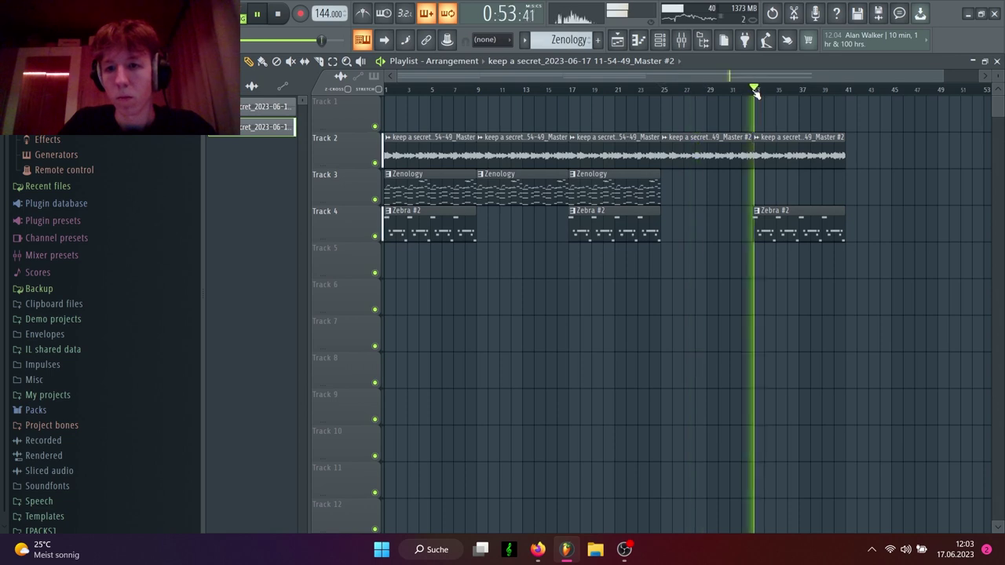
Try a Zenology clip around bar 34 in place of the Zebra #2 clip, and undo its placement
right_click(785, 226)
click(768, 197)
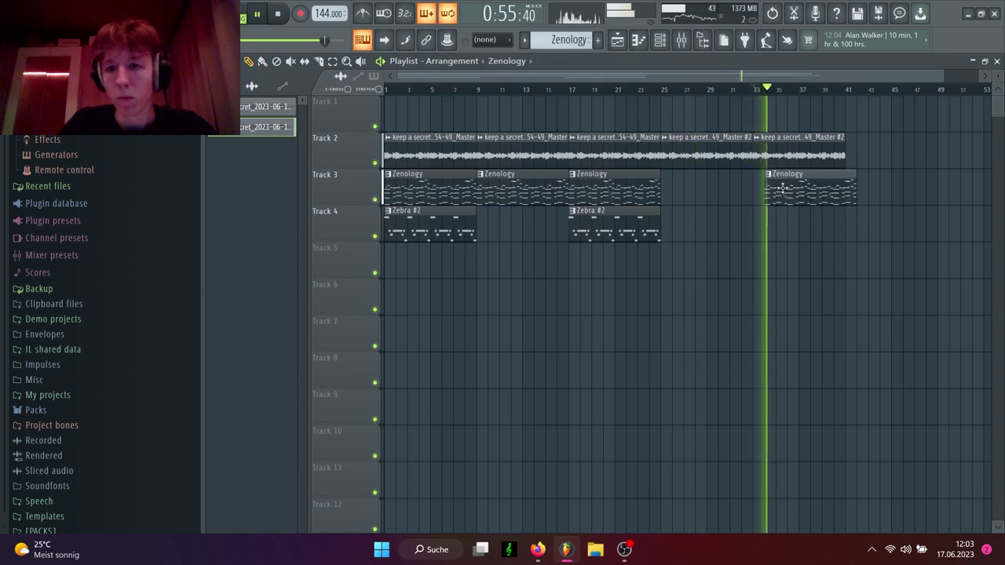
key(ctrl+z)
key(ctrl+z)
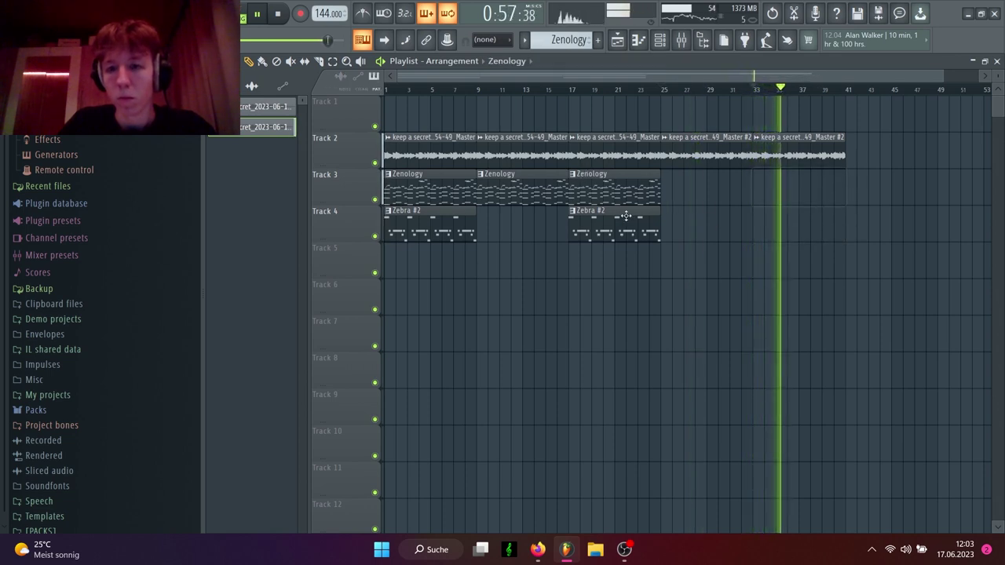
Place a Zebra #2 clip at bar 33, make it a unique pattern, and lower its melody notes one octave
click(757, 211)
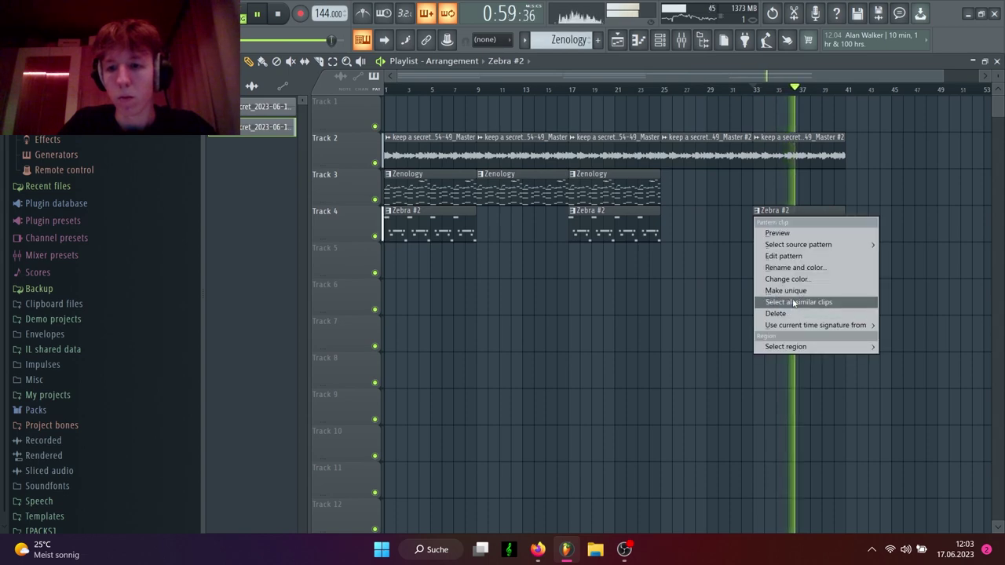
click(792, 291)
double_click(791, 227)
click(790, 226)
key(space)
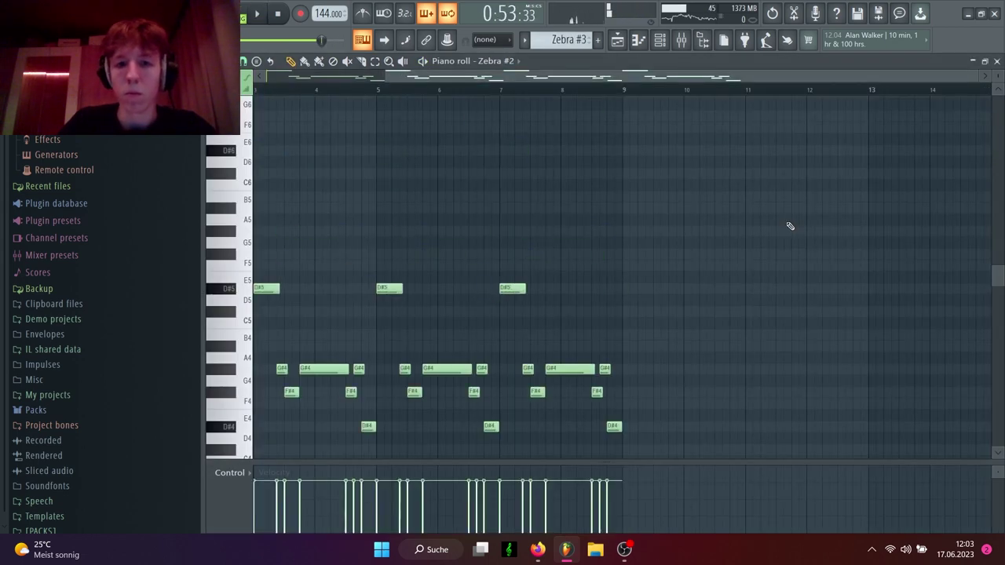
Begin the mt3_808_bleach line in Pattern 1 with G5 notes on beats 1 and 4 of bar 1
key(F7)
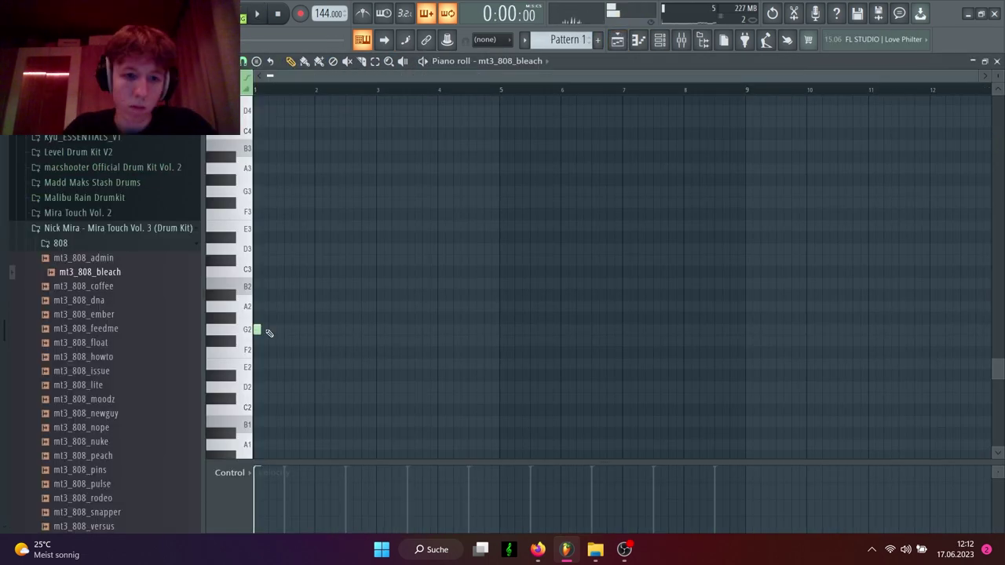
scroll(268, 333, up, 4)
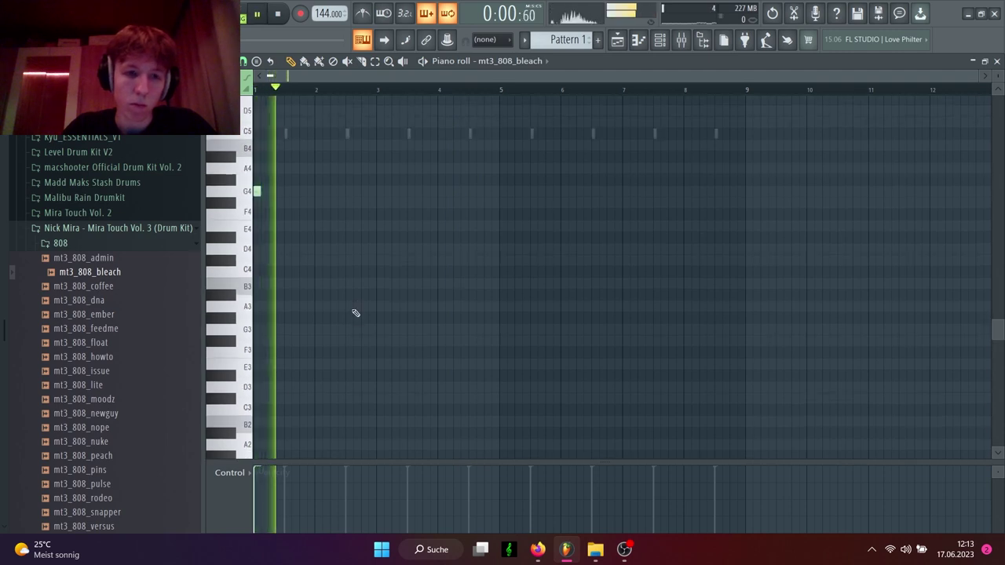
scroll(286, 188, up, 4)
key(space)
key(space)
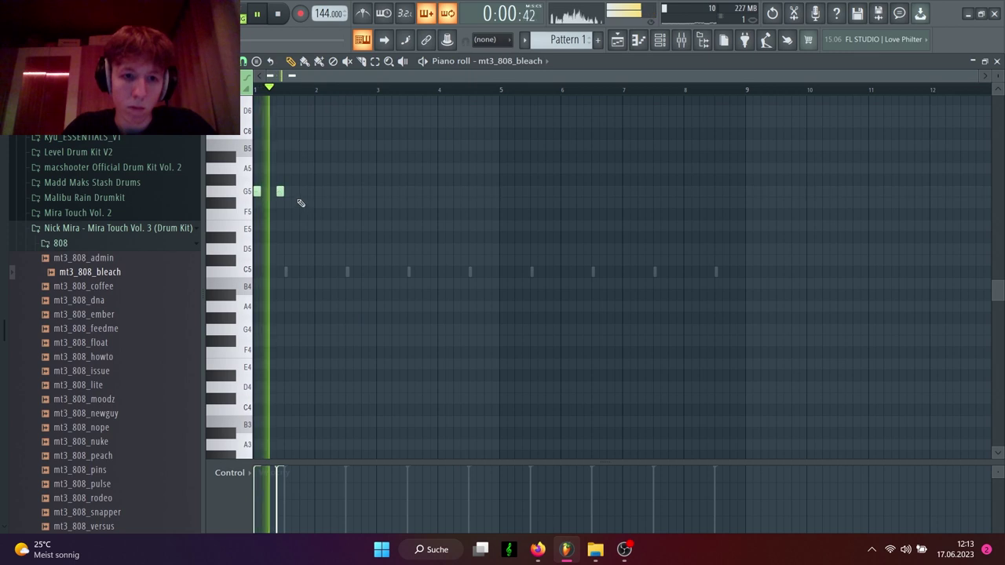
key(space)
key(space)
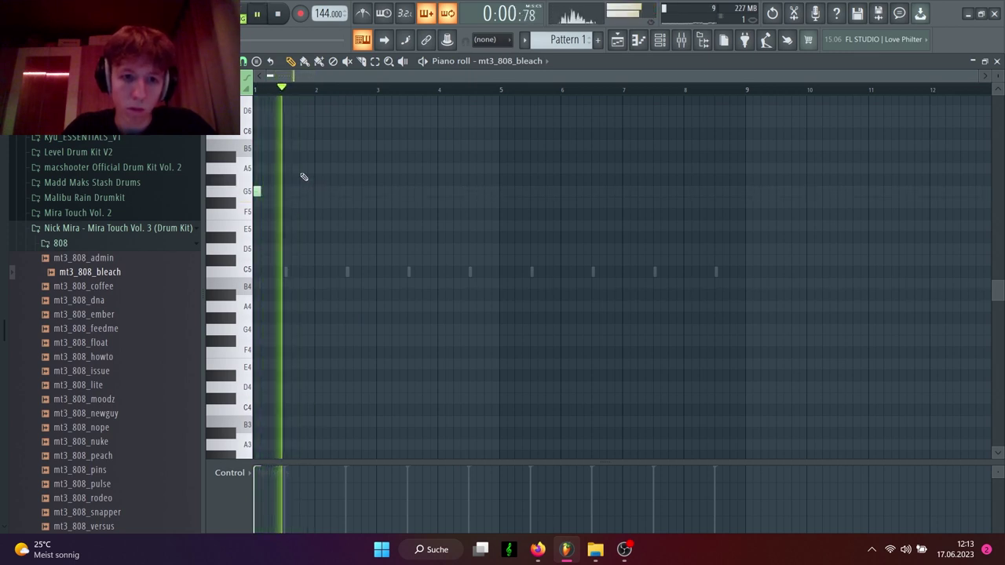
click(303, 191)
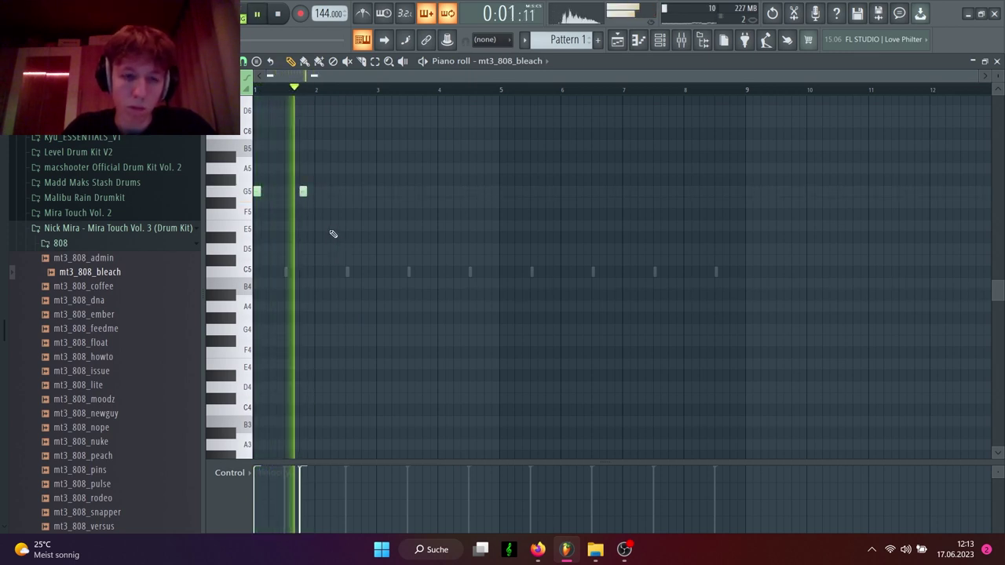
key(space)
key(space)
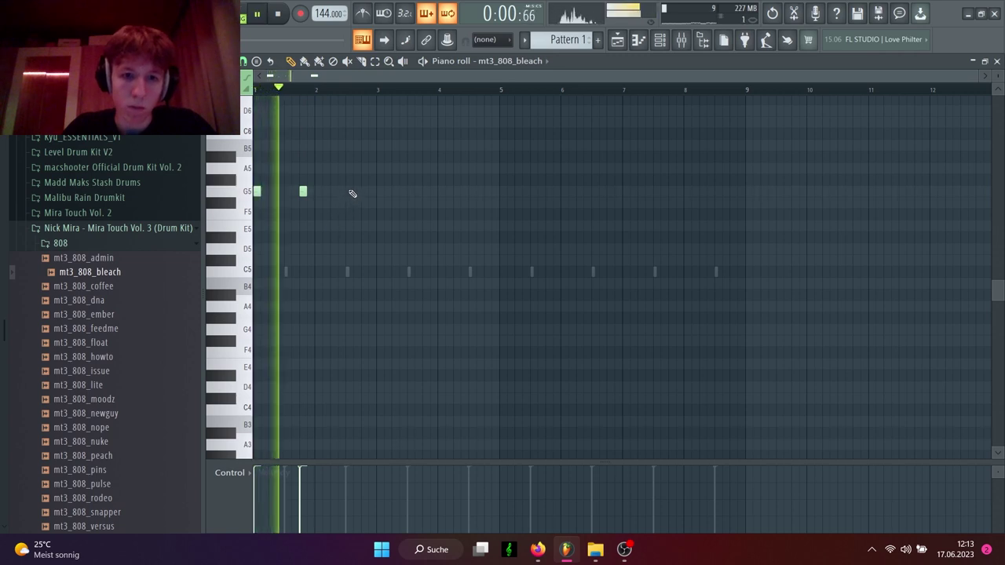
Add an A5 note on beat 4 of bar 2 and three B5 notes across bar 3 of the 808 line
click(365, 168)
click(379, 145)
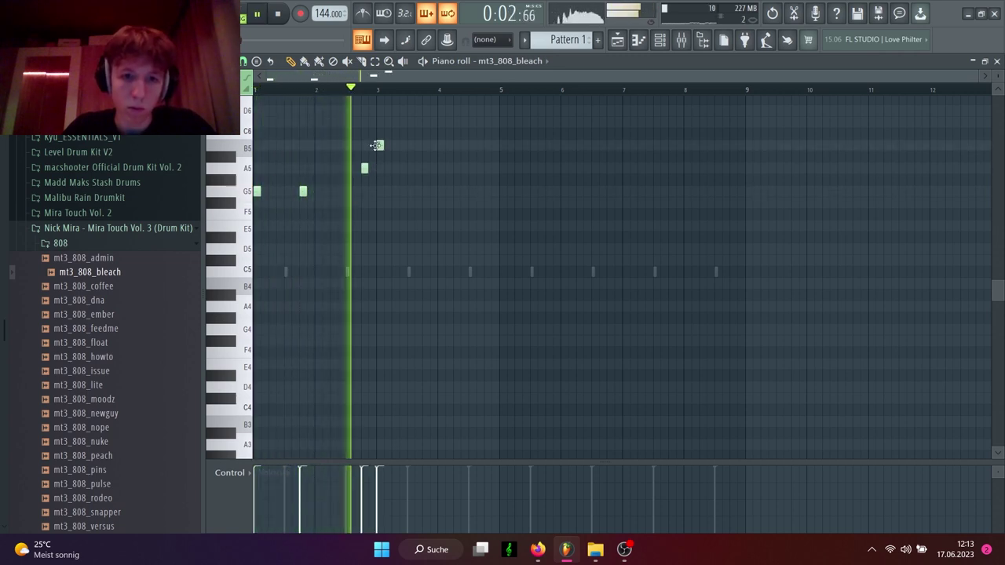
click(403, 145)
click(426, 146)
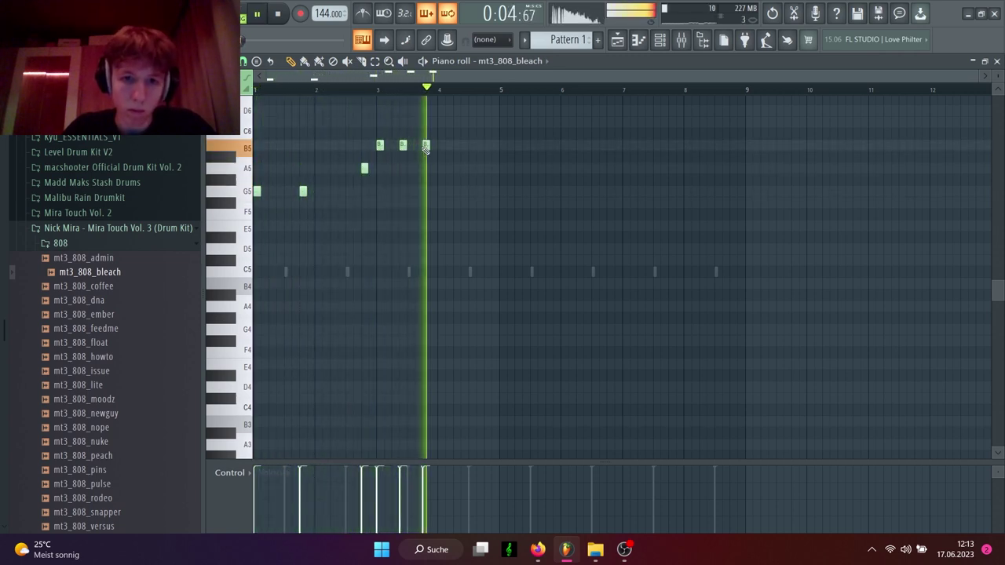
key(space)
key(space)
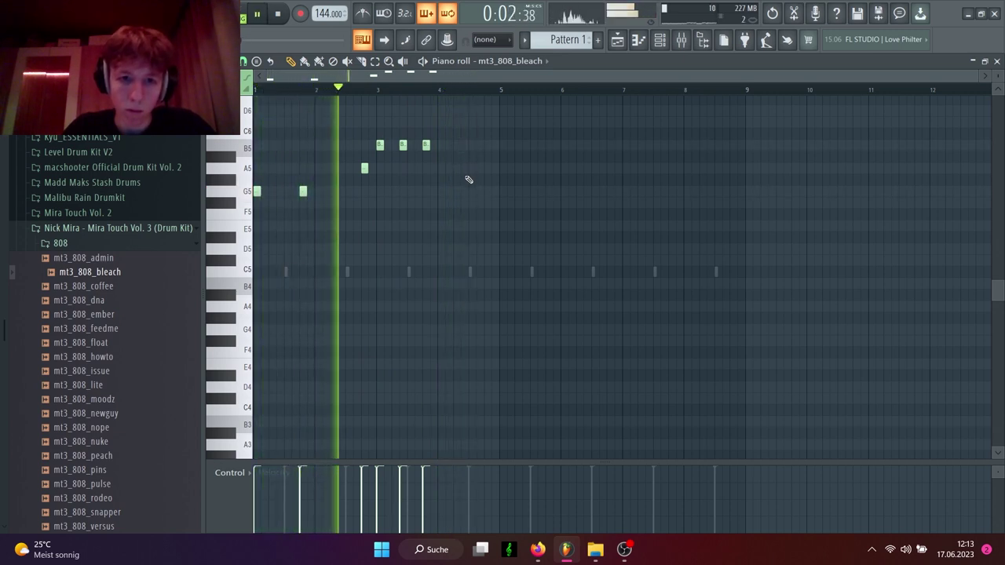
Add an A5 note on beat 4 of bar 4 and extend the 808 notes so each reaches the next
click(488, 168)
click(503, 132)
key(ctrl+l)
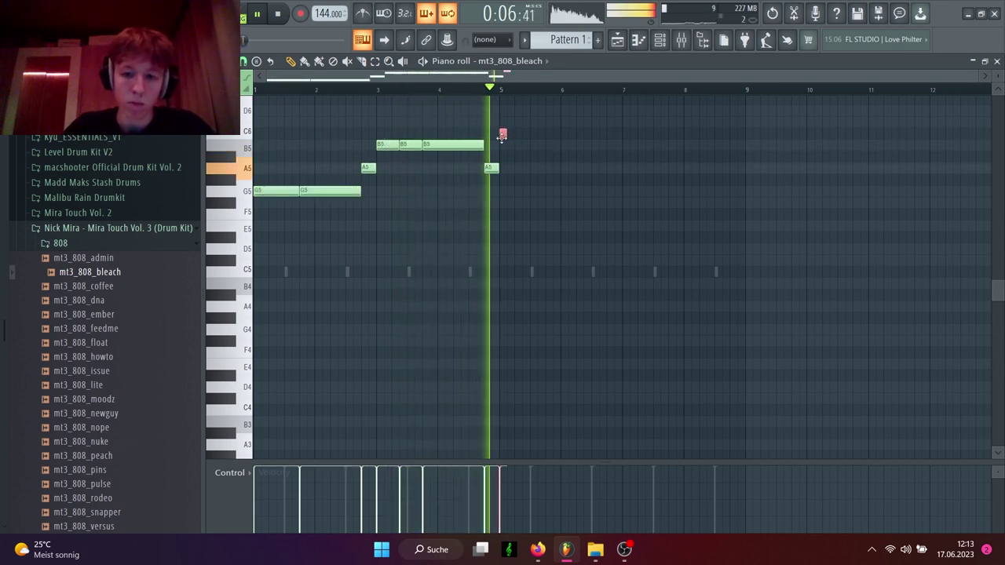
Delete the extra note at bar 5 and duplicate the four-bar 808 phrase into bars 5 to 8
key(Delete)
key(ctrl+b)
ctrl+click(506, 135)
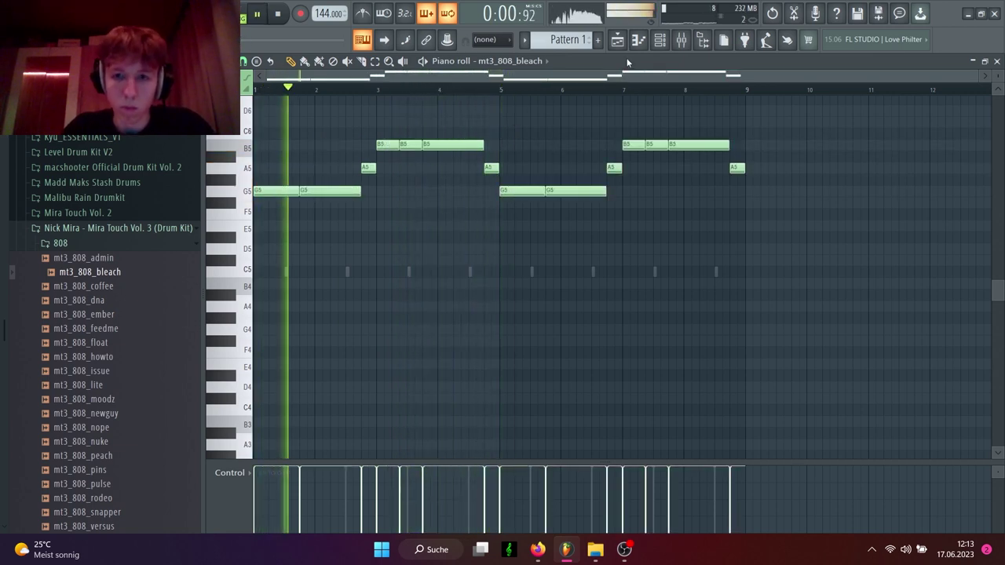
Try the mt3_808_nuke and mt3_808_rodeo samples on the 808 channel
click(639, 39)
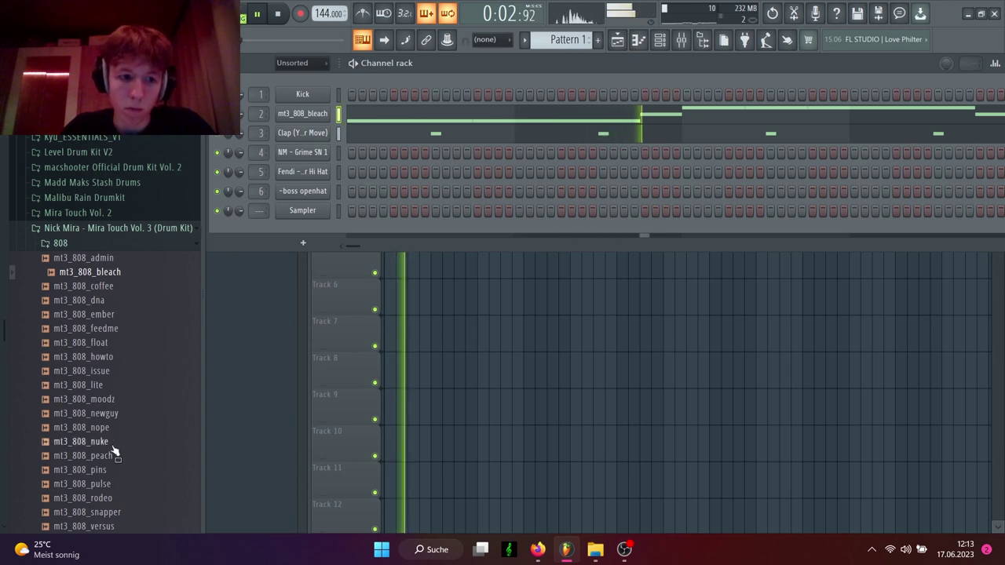
drag(112, 443, 323, 134)
click(320, 119)
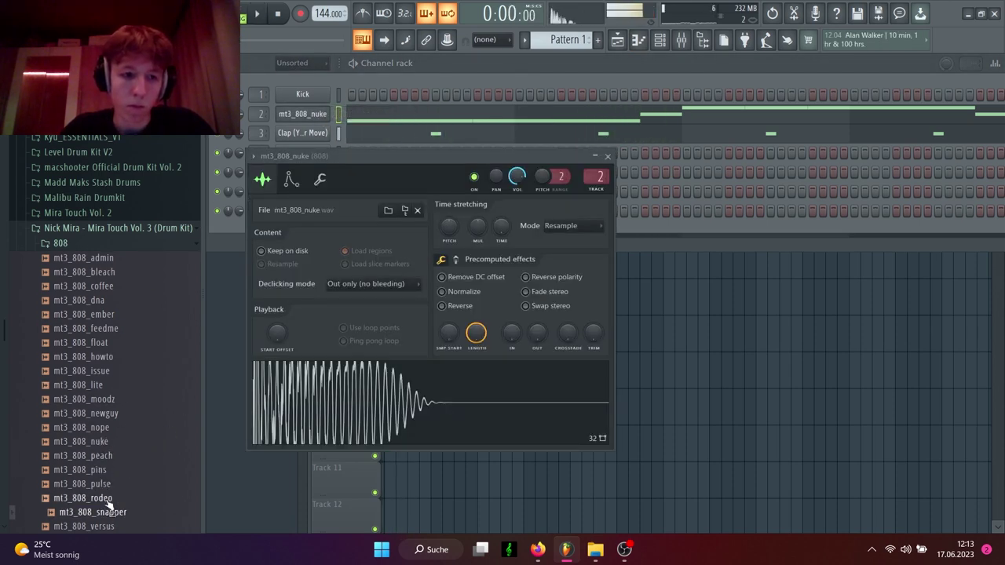
drag(108, 504, 374, 348)
key(space)
scroll(74, 352, down, 2)
key(space)
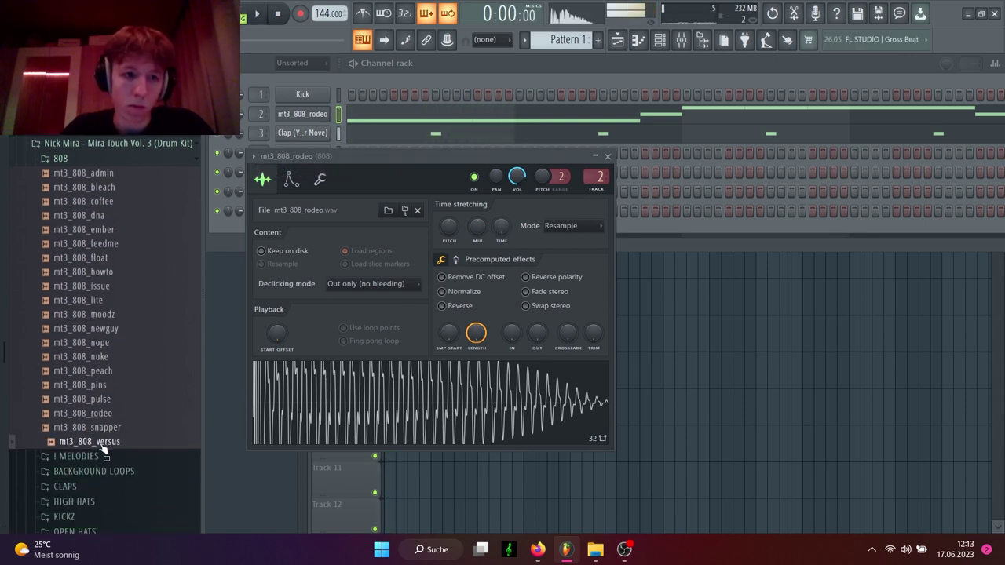
Replace the 808 channel's sample with MT2_MyAtom_X3 808 from the Mira Touch Vol. 2 kit
click(114, 146)
click(63, 144)
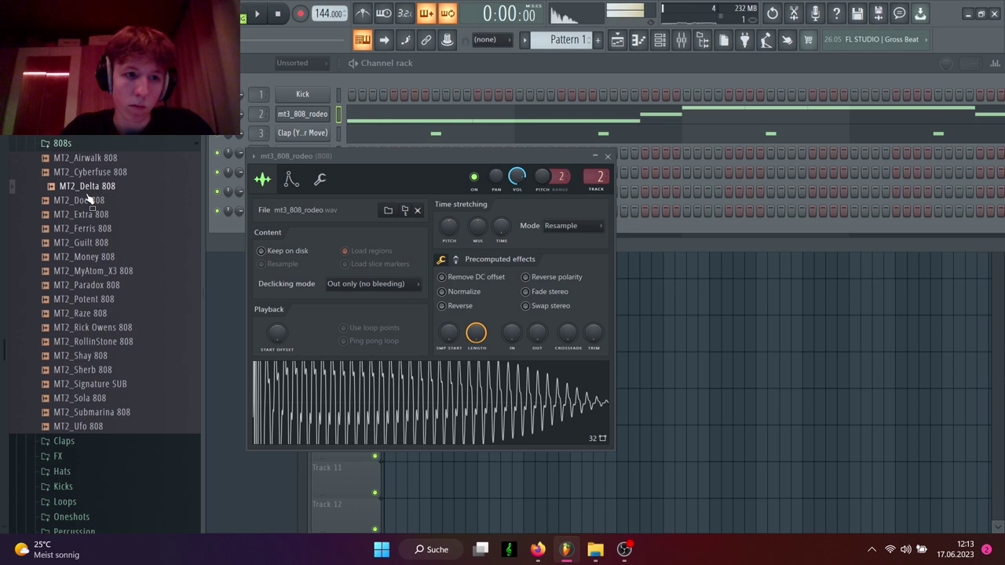
click(104, 273)
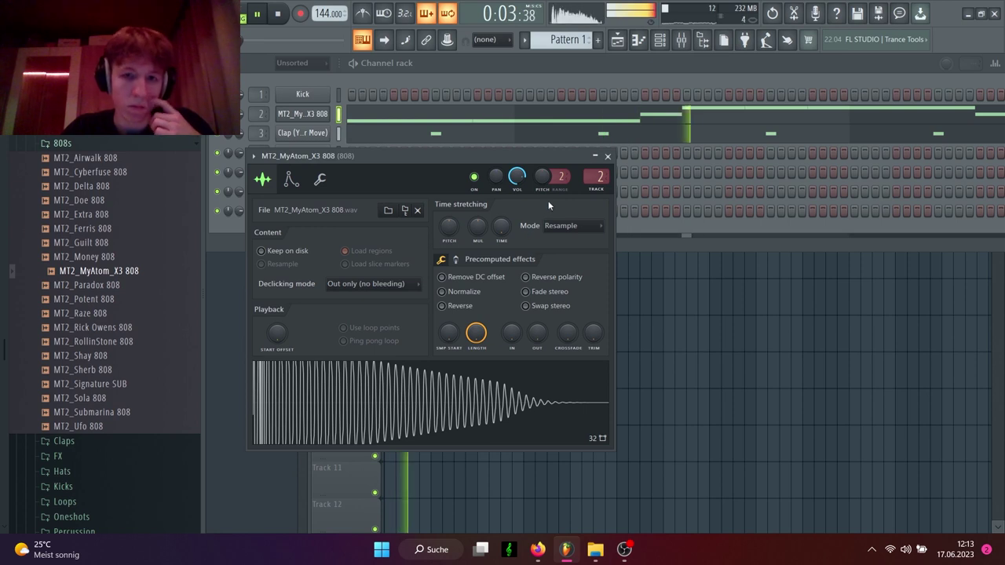
click(607, 156)
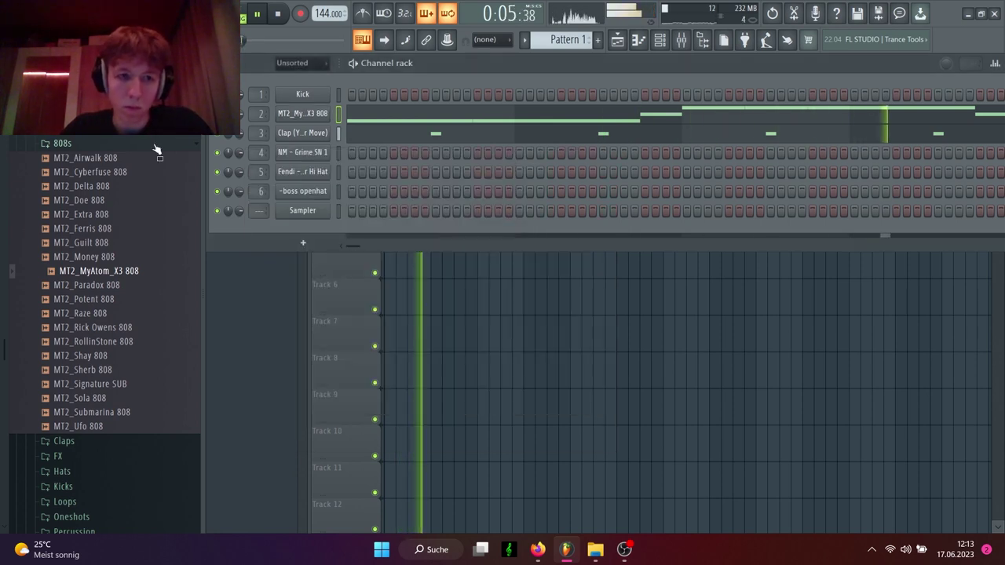
Replace the hi-hat sample with MT2_Game HH from Mira Touch Vol. 2 and fill its channel on every second step
click(63, 143)
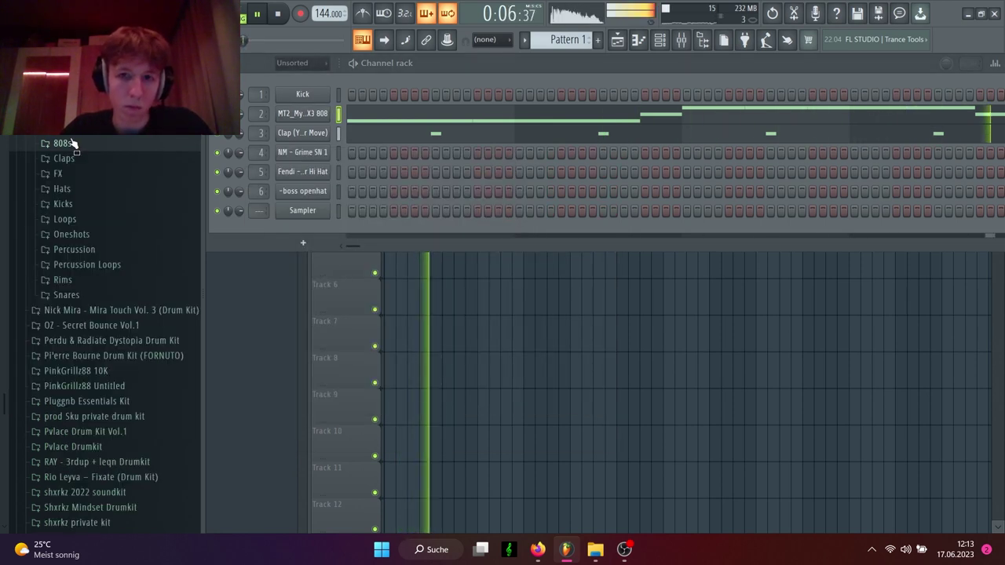
click(73, 193)
click(93, 235)
click(86, 221)
click(88, 236)
drag(94, 350, 98, 354)
drag(194, 300, 318, 171)
right_click(325, 169)
click(521, 204)
key(space)
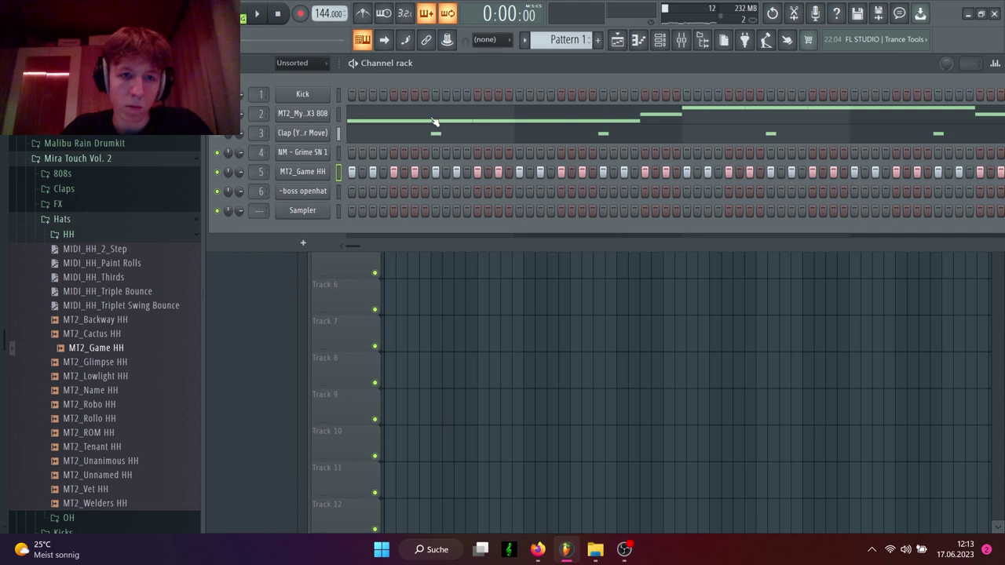
Lower the B5 notes of the 808 line in bars 3 and 7 one octave to B4
click(434, 121)
key(space)
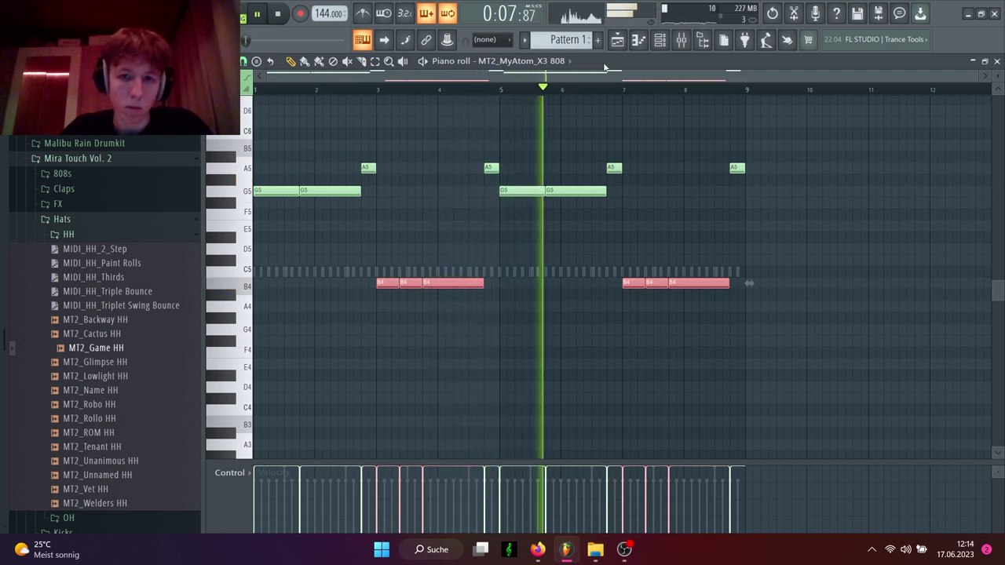
click(273, 169)
key(space)
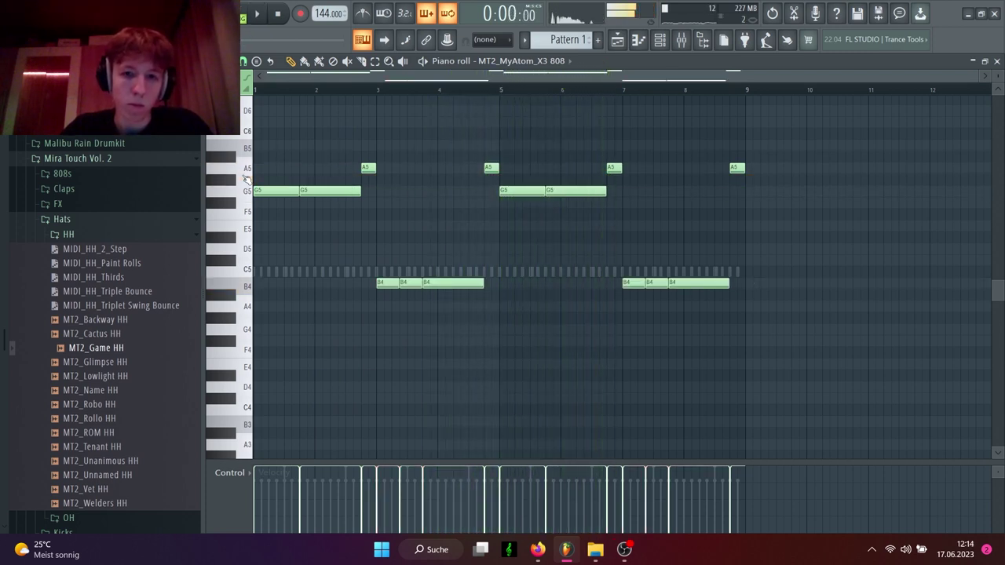
Lower the A5 notes at the ends of bars 2 and 6 of the 808 line one octave to A4
key(space)
click(239, 169)
key(ctrl+Down)
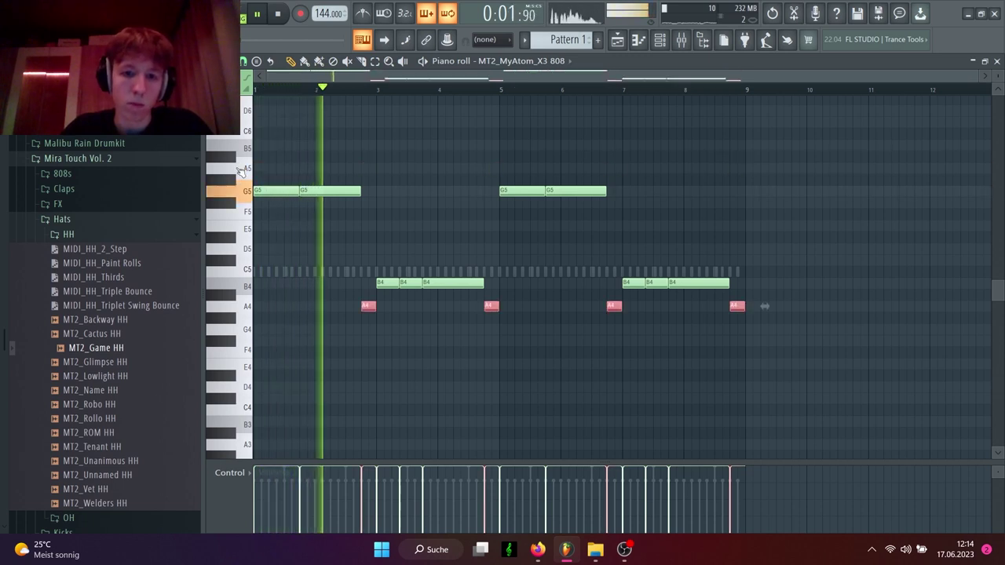
drag(528, 314, 490, 306)
drag(752, 311, 730, 323)
key(ctrl+Up)
ctrl+click(706, 173)
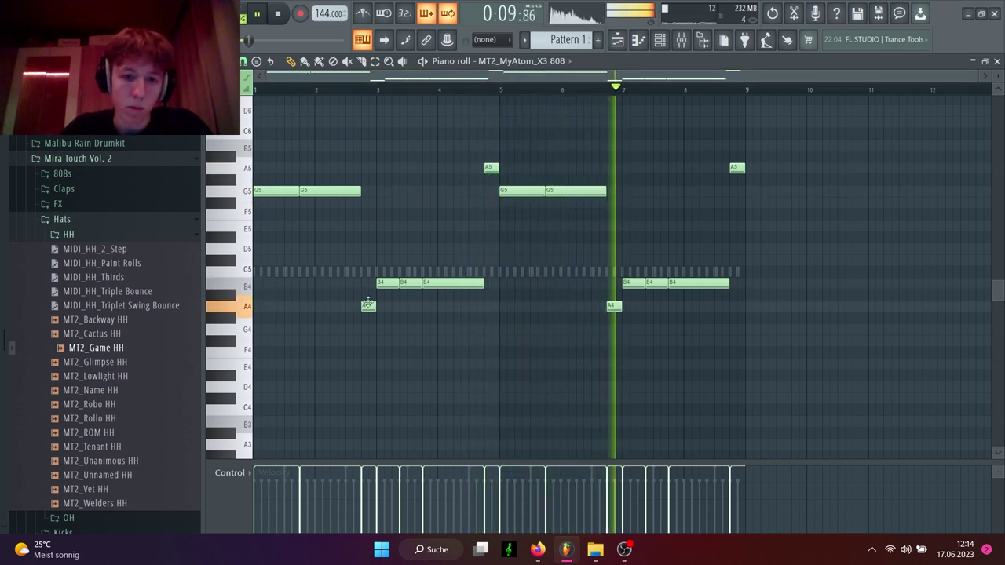
drag(332, 260, 715, 353)
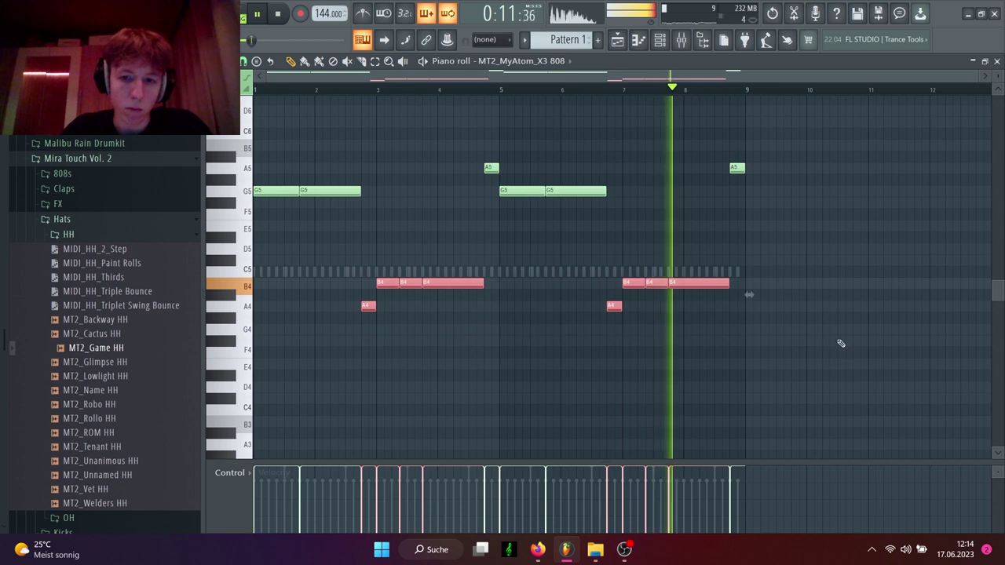
Review the mixer levels, the MT2_Game HH notes, and the hi-hat's sample and miscellaneous channel settings
click(634, 41)
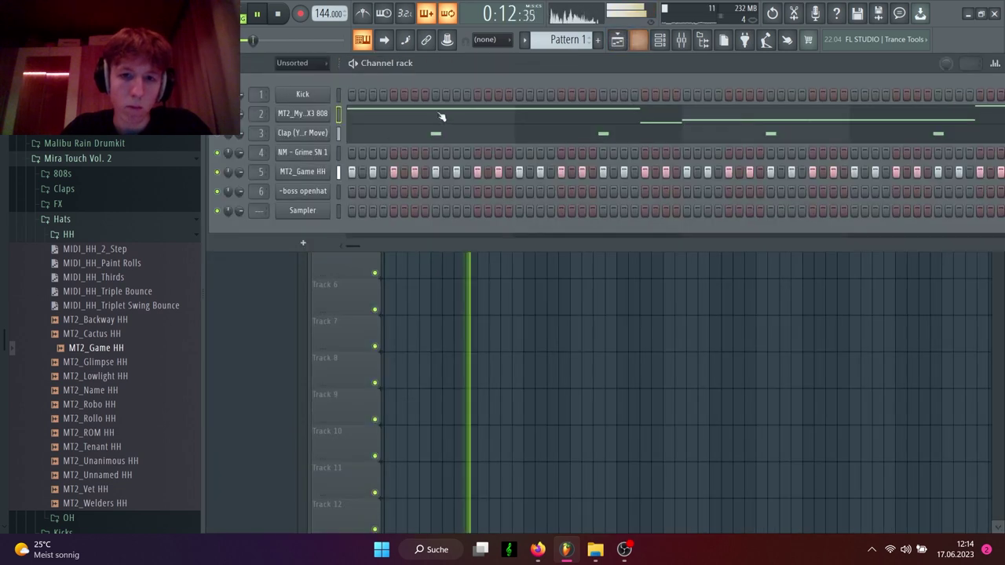
click(683, 45)
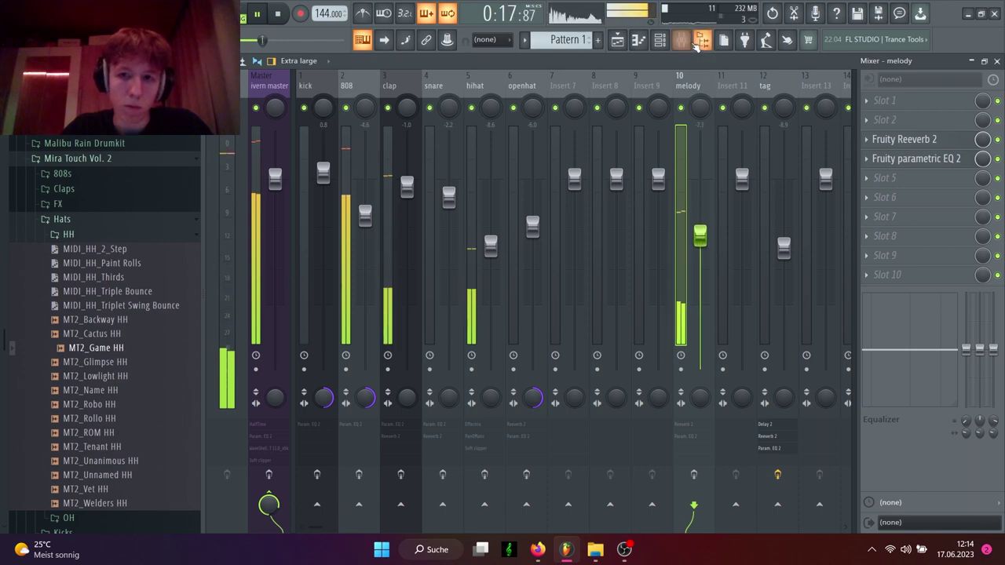
click(698, 43)
click(108, 234)
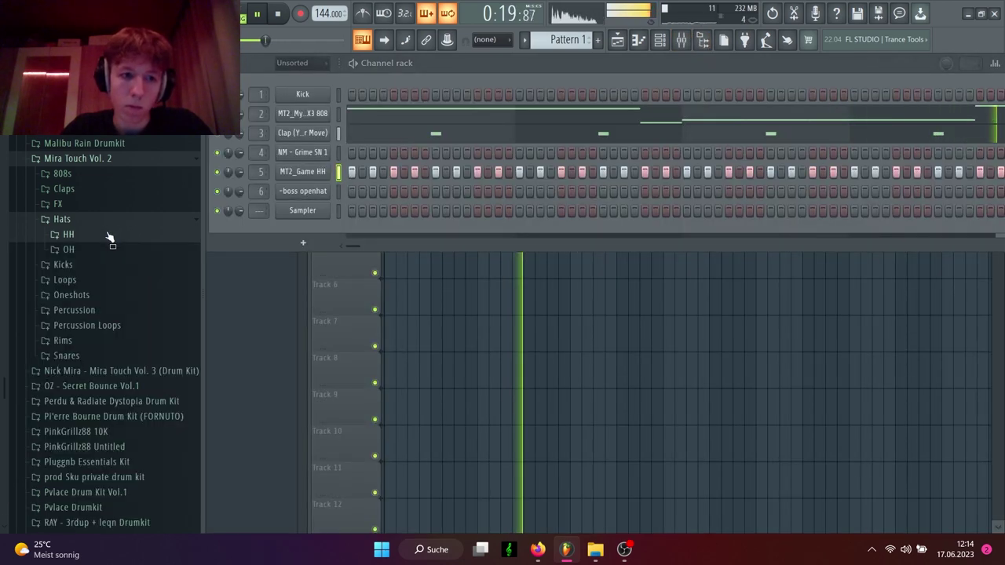
key(F7)
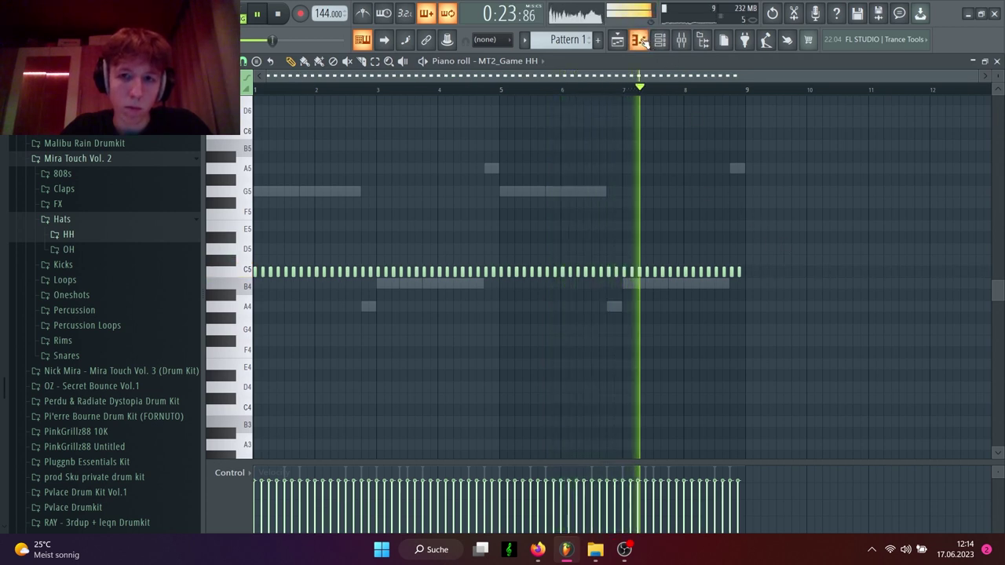
key(F7)
click(302, 174)
click(353, 213)
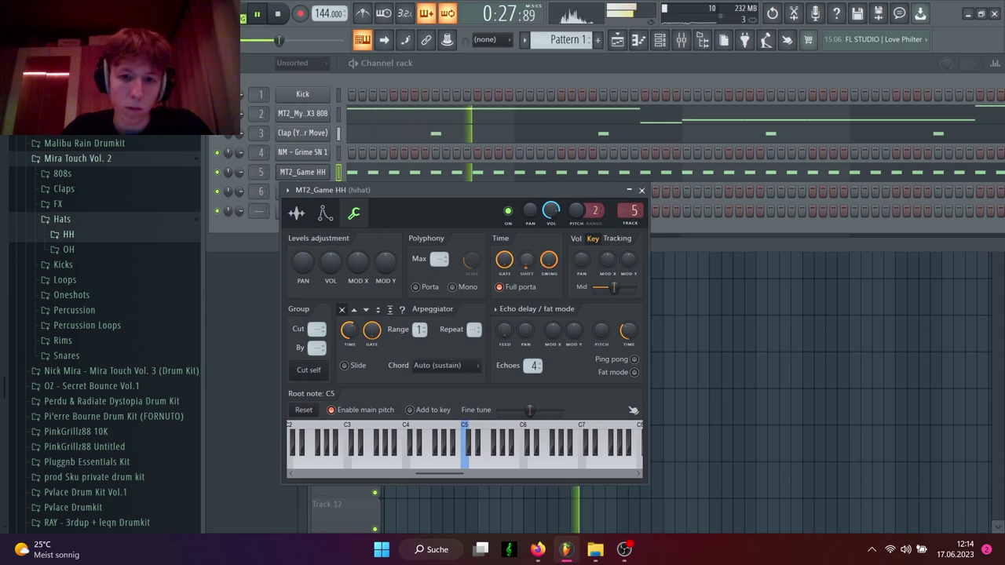
click(296, 213)
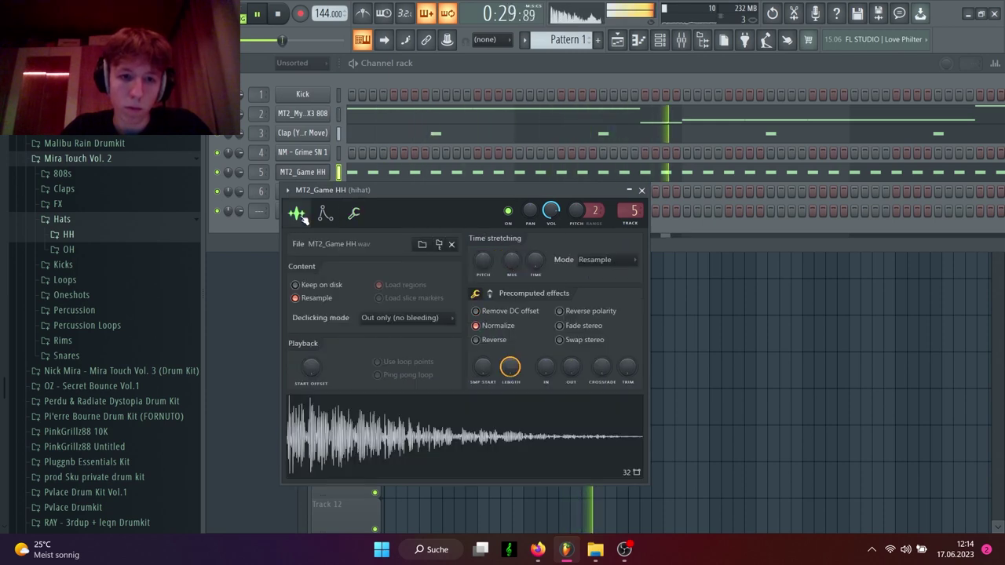
click(353, 213)
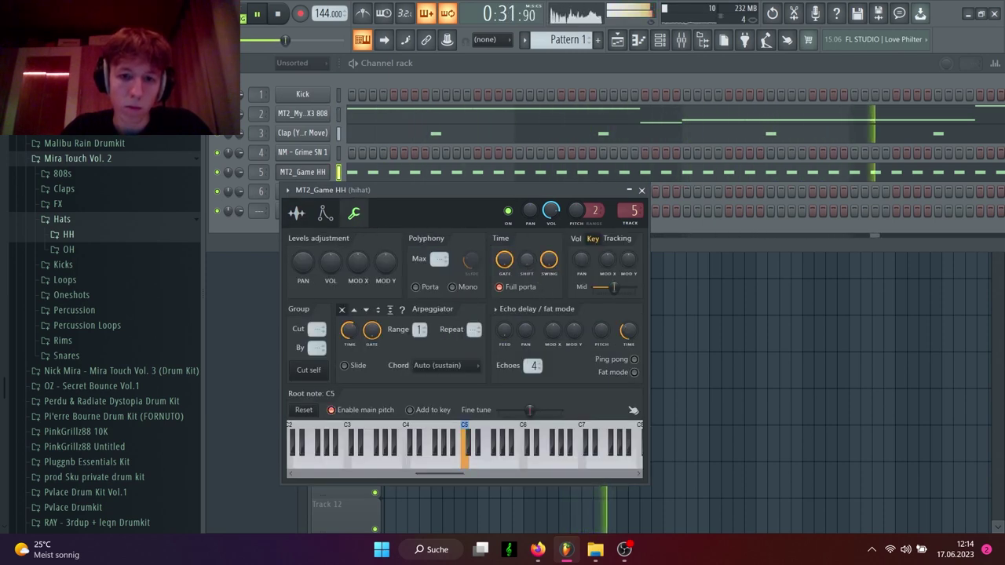
click(642, 190)
Replace the open hat sample with MT2_Red OH from Mira Touch Vol. 2 and place hits on steps 1, 13 and 21
click(77, 249)
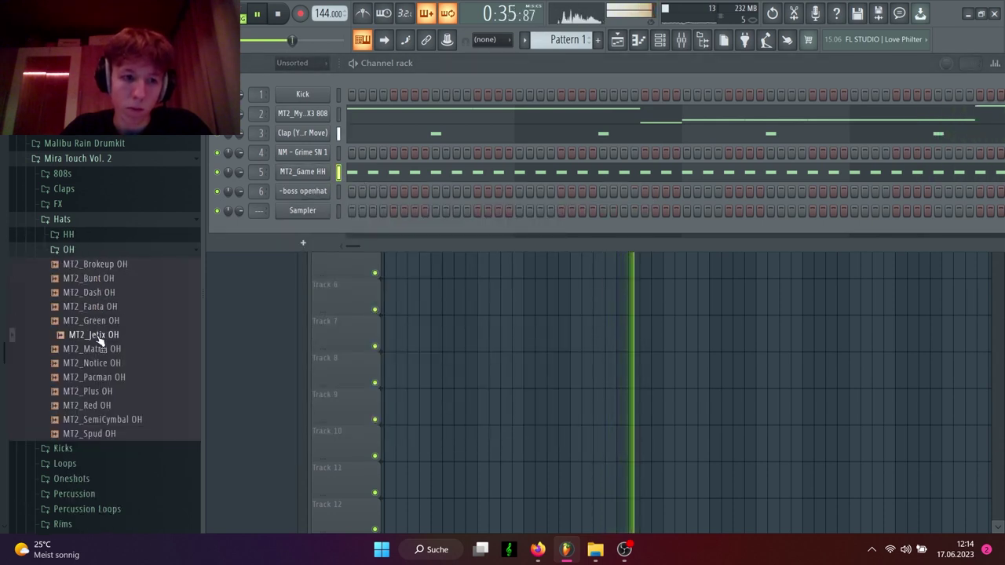
drag(318, 232, 342, 196)
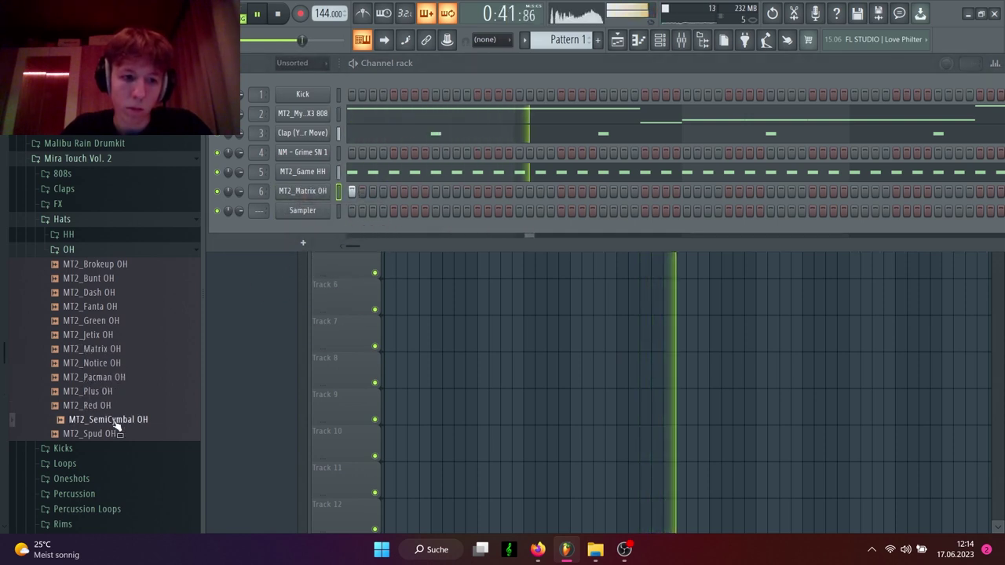
drag(320, 190, 322, 192)
key(space)
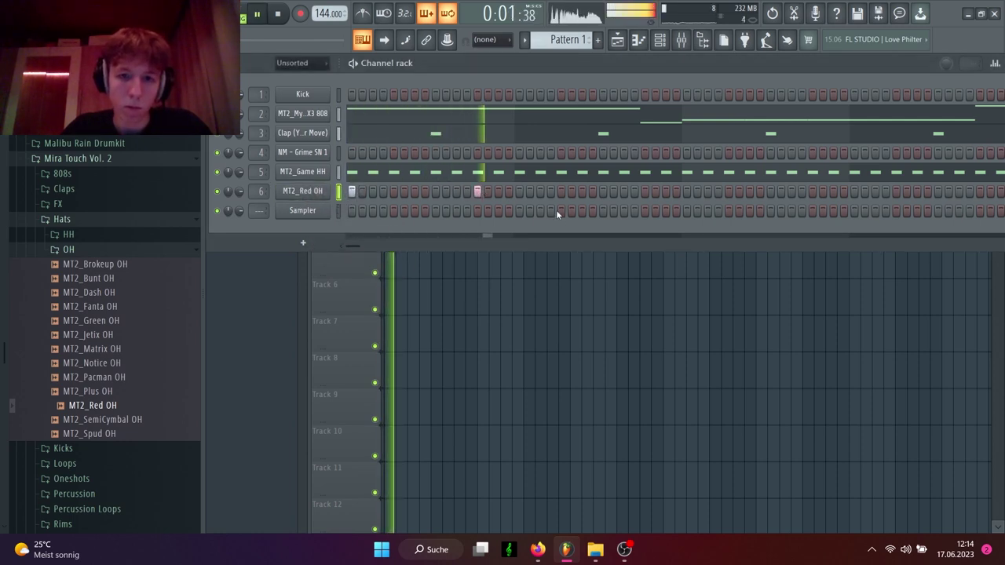
Repeat the open hat notes in bars 5 to 8 and delete all except the hits starting bars 1 and 5
click(638, 40)
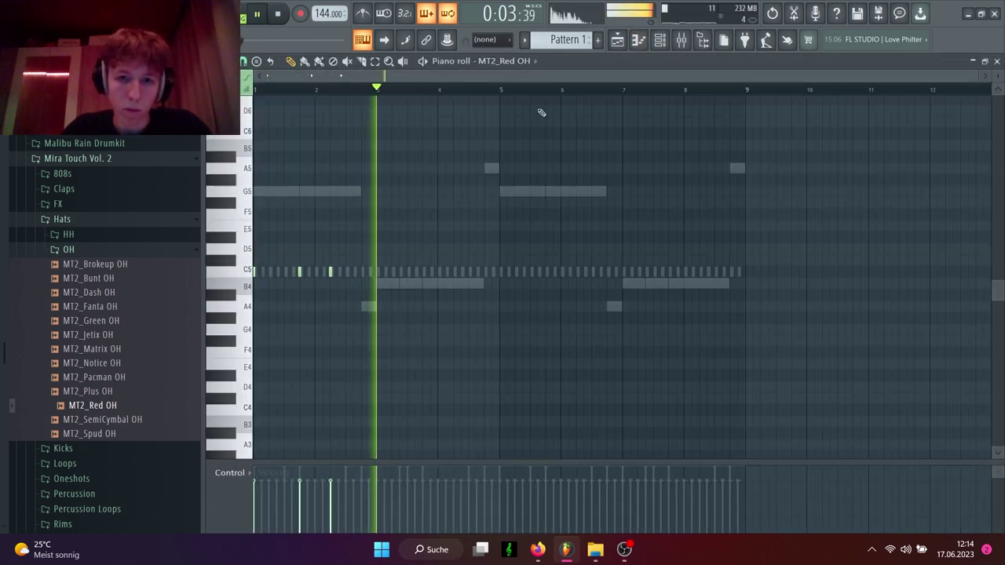
drag(502, 90, 254, 90)
key(ctrl+b)
key(ctrl+a)
scroll(584, 246, up, 5)
drag(369, 256, 283, 306)
drag(676, 256, 536, 316)
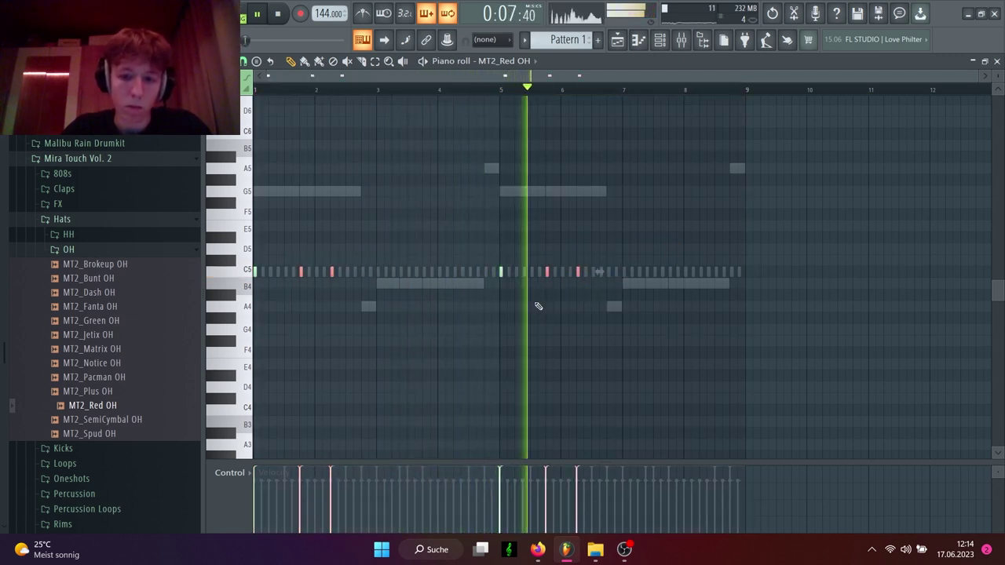
key(Delete)
Try MT2_SemiCymbal OH and mt3_openhat_adele on the open hat channel, settling on mt3_openhat_age from Nick Mira's Mira Touch Vol. 3
drag(63, 421, 325, 191)
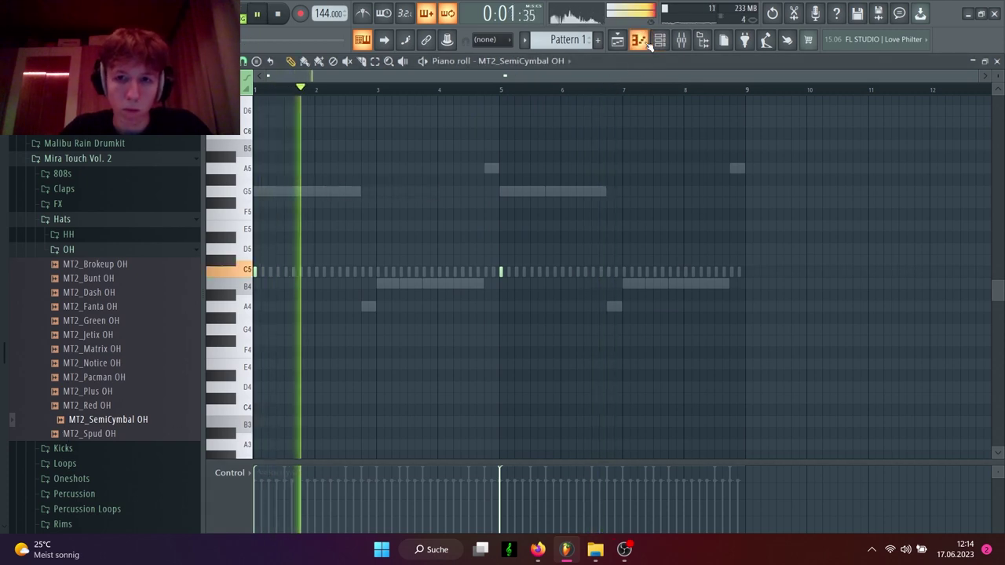
click(638, 39)
click(86, 160)
click(94, 189)
click(90, 174)
click(92, 476)
key(space)
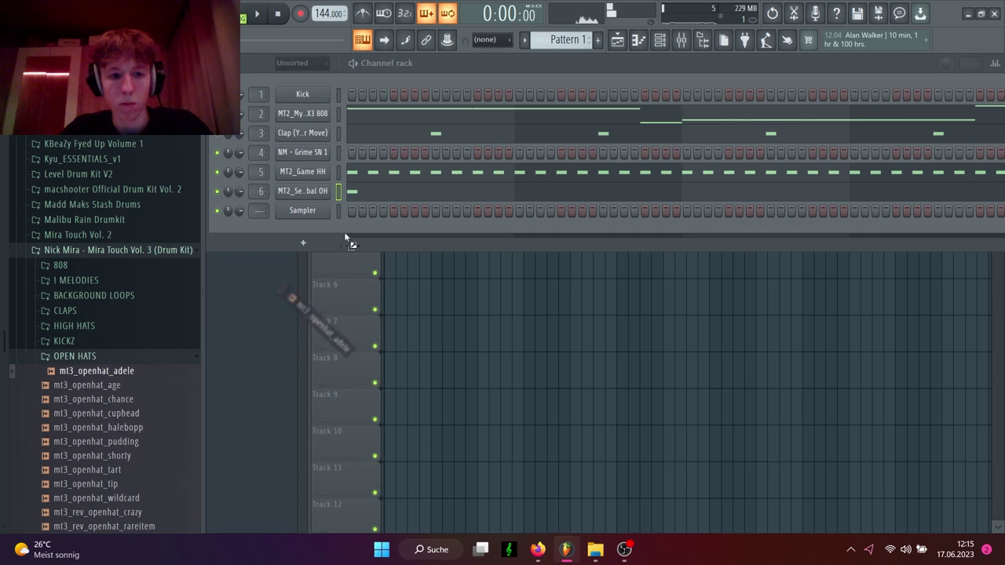
click(305, 194)
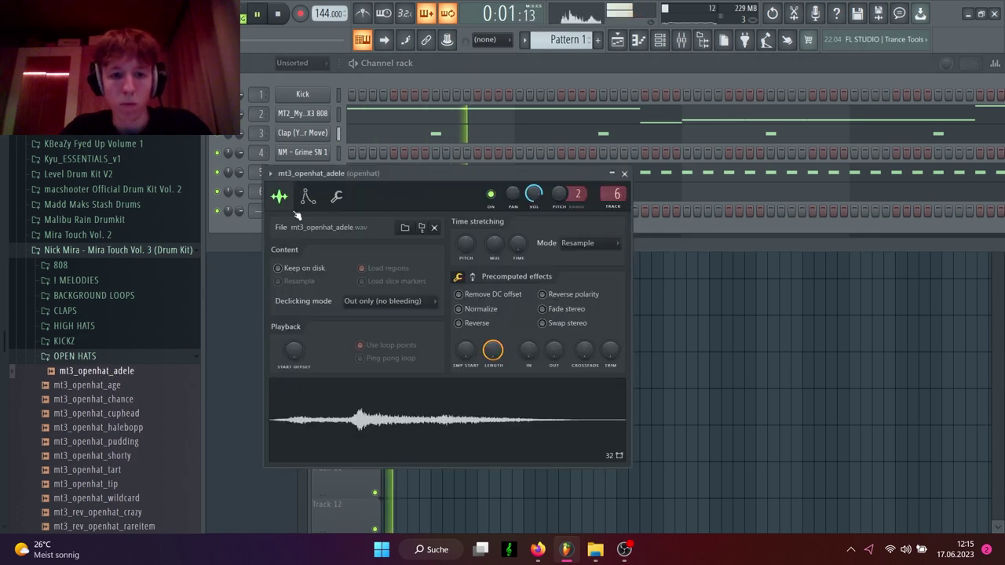
drag(135, 385, 578, 263)
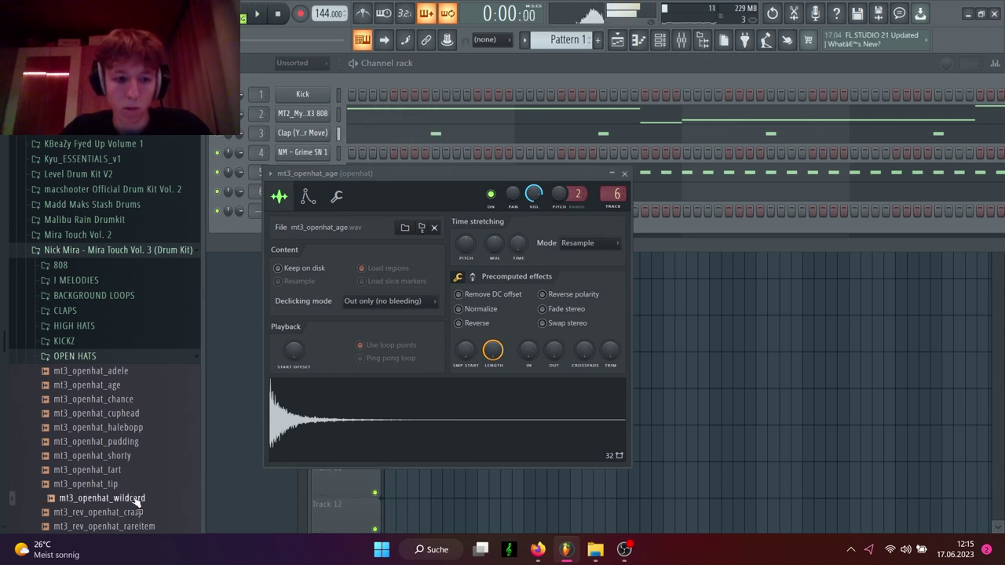
click(624, 173)
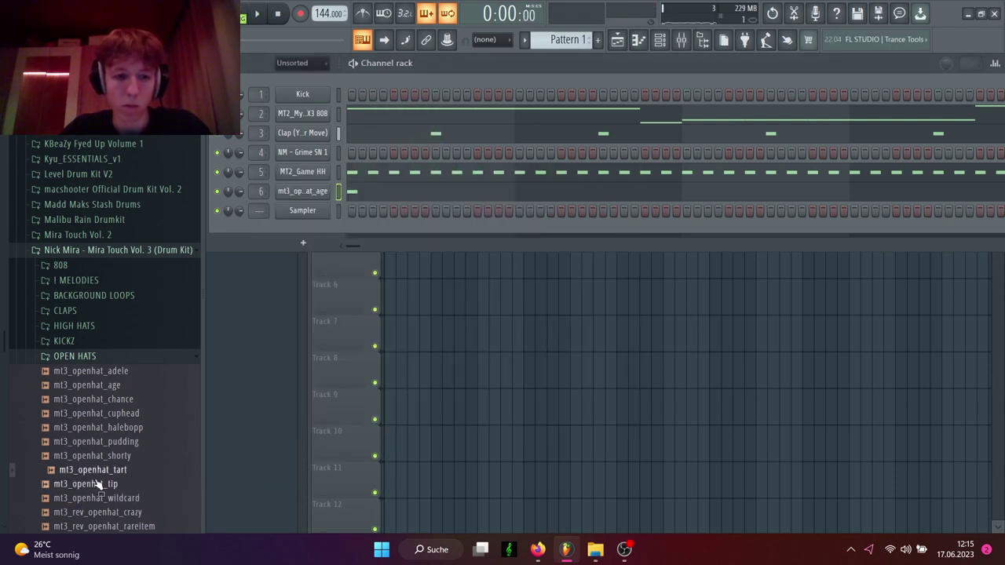
Replace the snare sample with mt3_snare_viva from SNARE-COLA and place hits on steps 19, 47 and 51
click(88, 358)
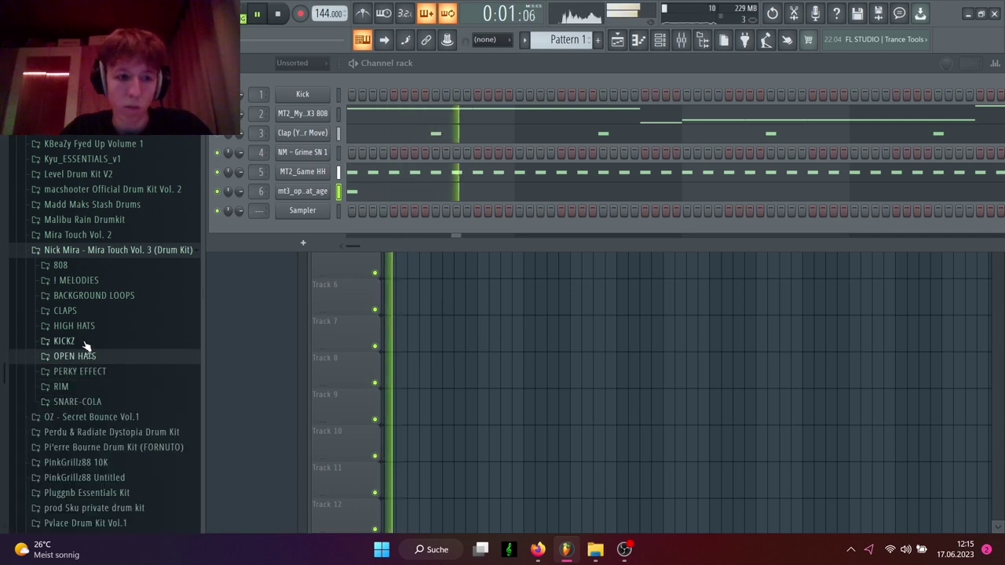
click(80, 404)
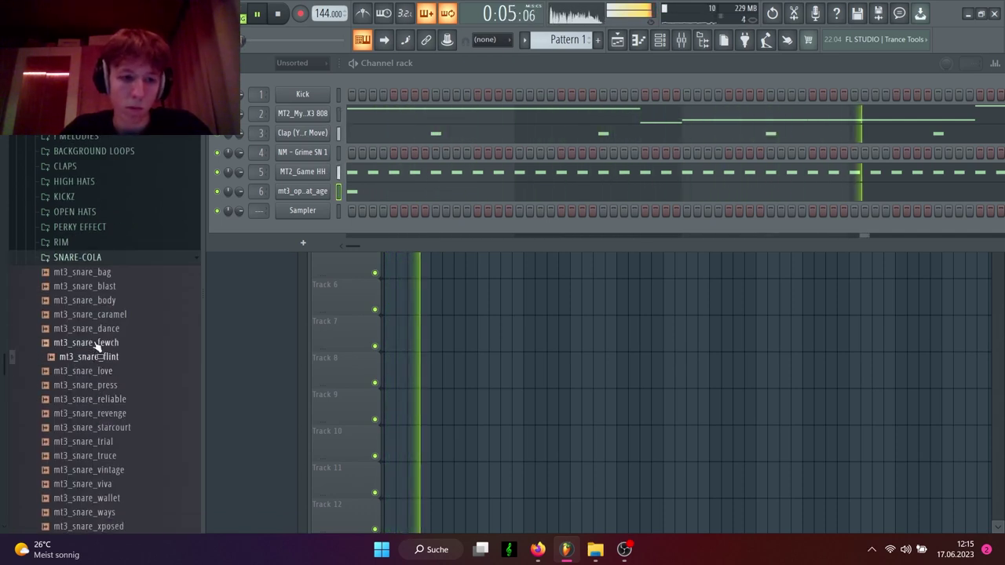
click(95, 288)
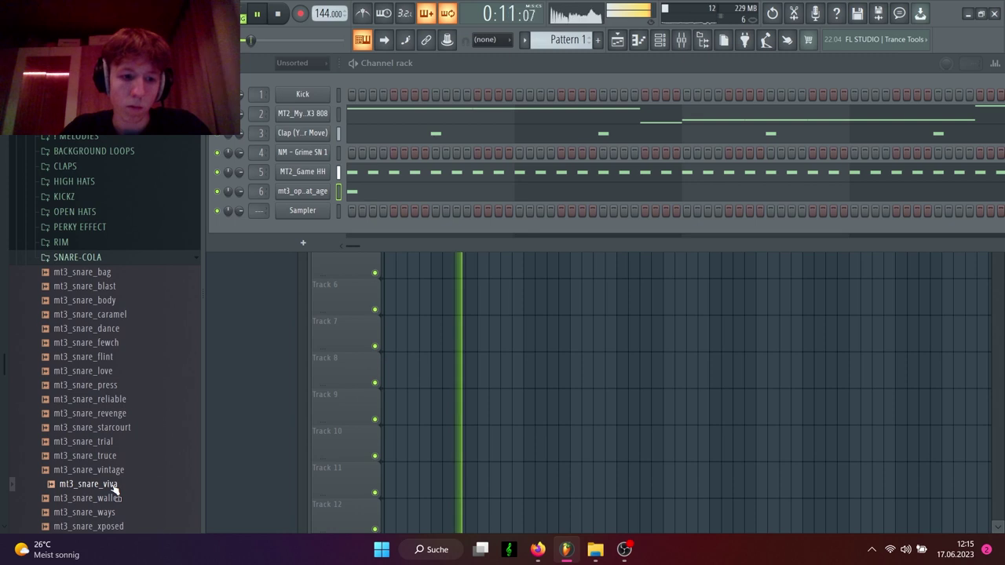
drag(122, 482, 306, 153)
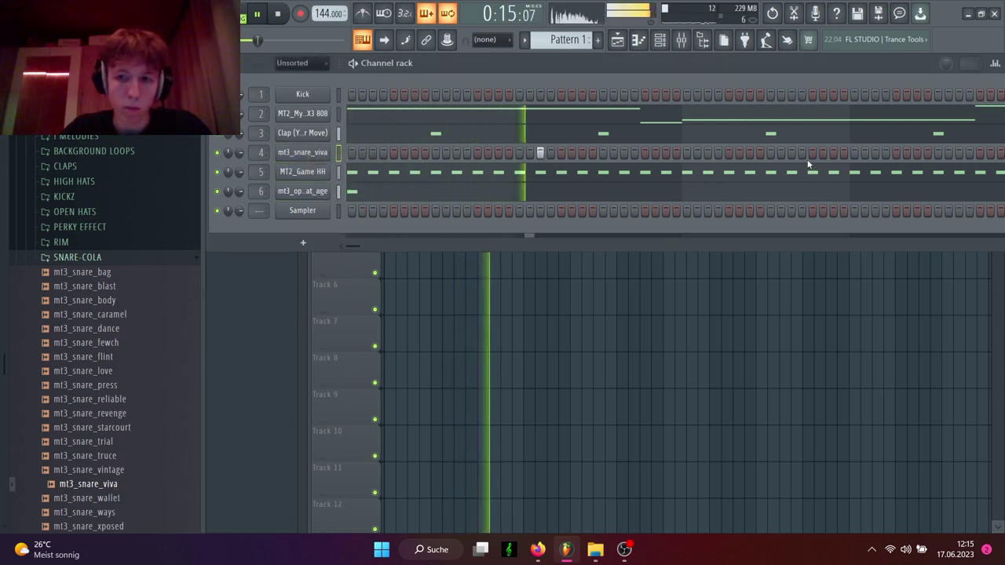
click(834, 152)
click(875, 152)
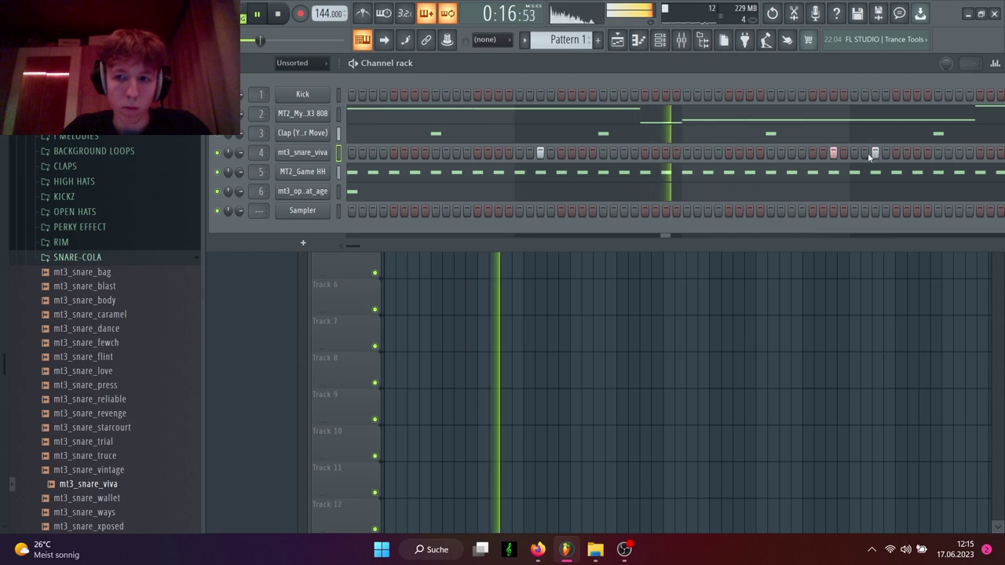
Duplicate the snare notes from bars 1 to 4 into bars 5 to 8
click(638, 40)
drag(501, 90, 1, 175)
key(ctrl+b)
key(Caps_Lock)
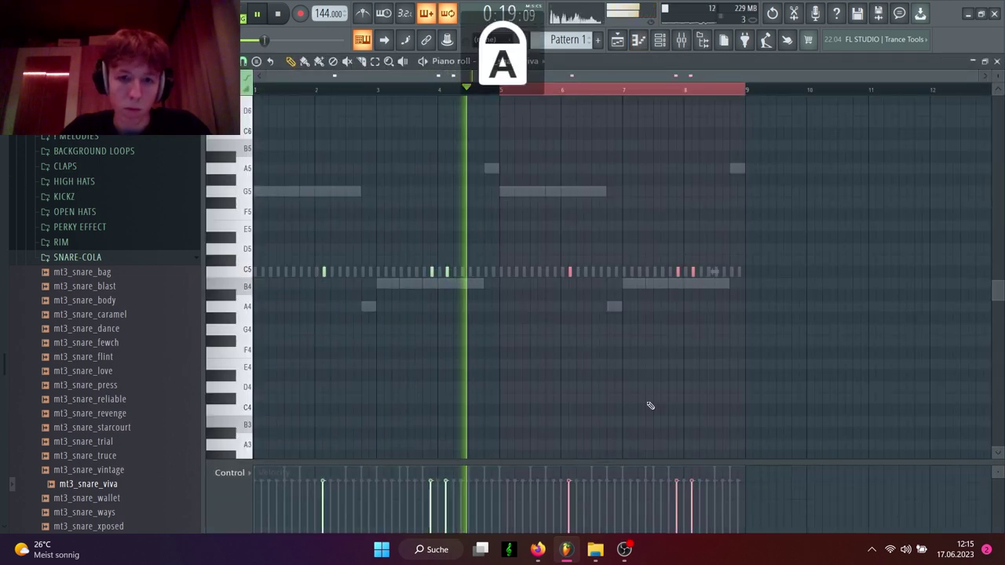
key(Caps_Lock)
key(ctrl+a)
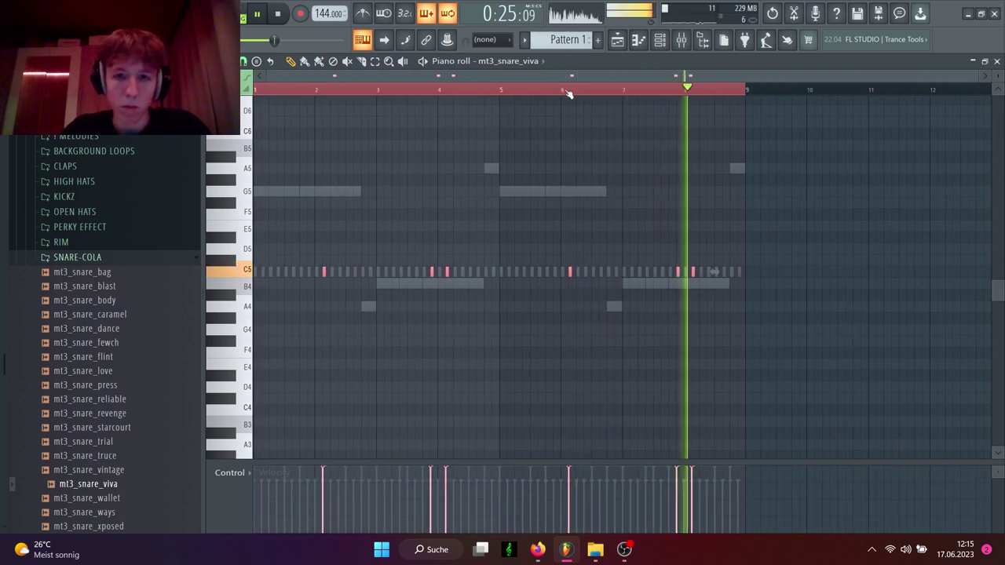
key(ctrl+d)
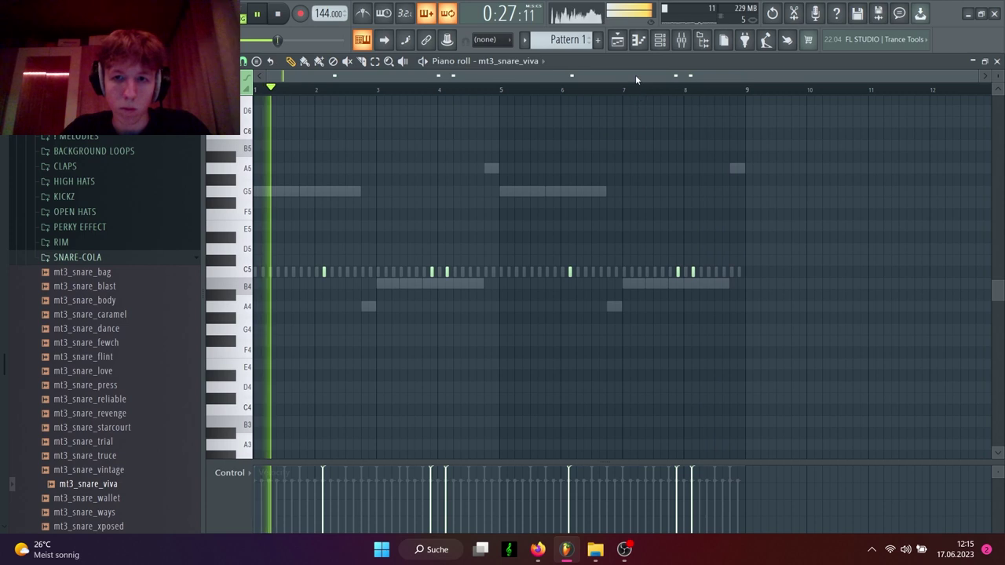
click(639, 39)
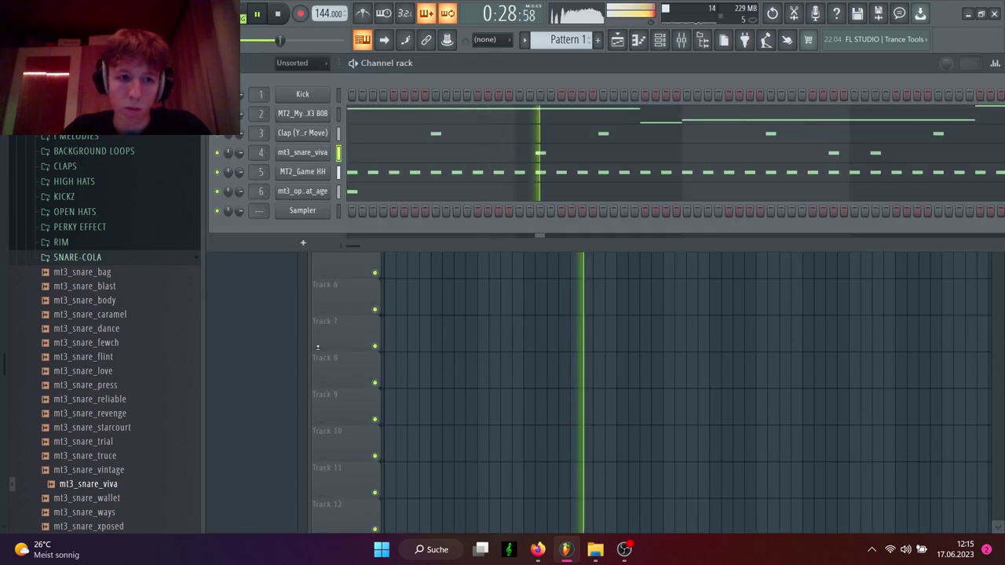
Delete the mt3_perc_wake channel and repeat the mt3_perc_pose hit every two bars across all eight bars
click(118, 259)
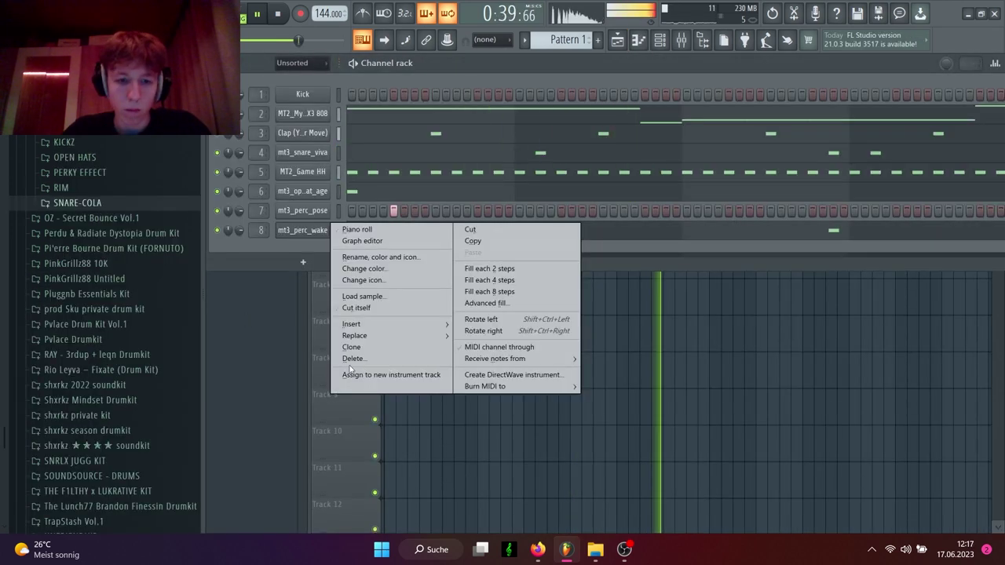
click(351, 363)
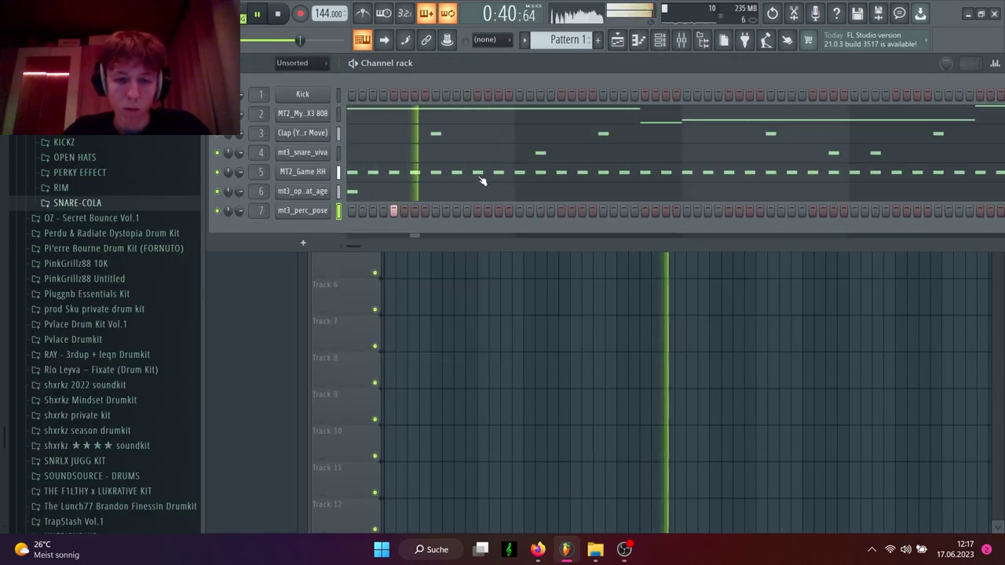
click(640, 41)
drag(382, 90, 254, 90)
key(ctrl+b)
key(ctrl+b)
key(ctrl+b)
key(ctrl+d)
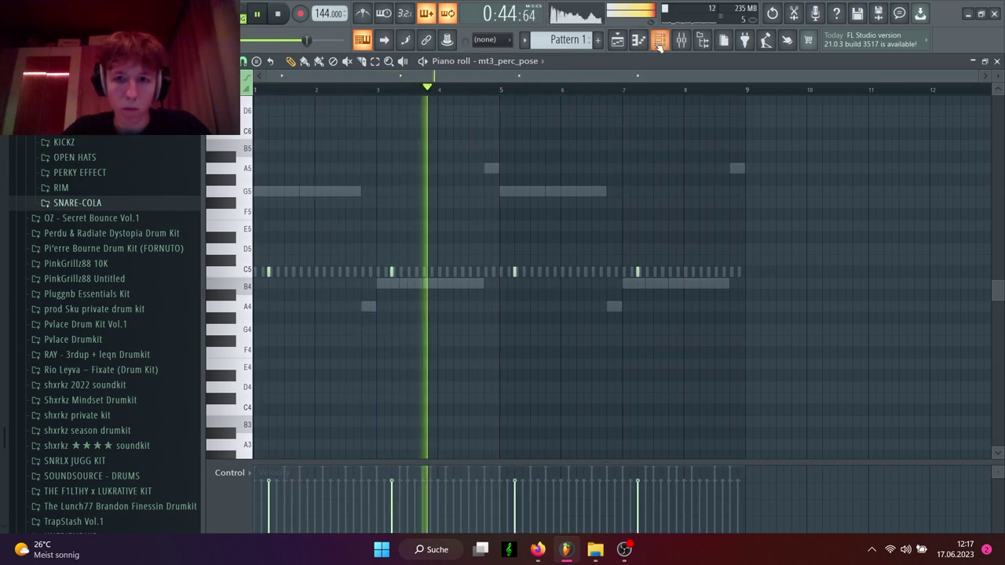
click(659, 42)
click(638, 42)
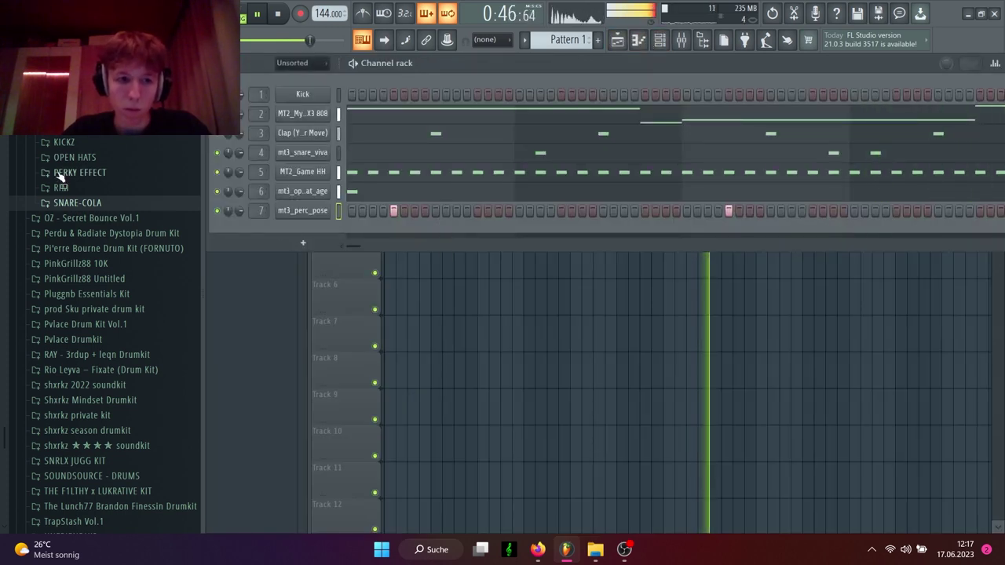
Load mt3_kick_f12 into the kick channel and place hits on steps 1, 11, 13, 27, 29, 33, 39, 43, 45, 59 and 61
click(66, 142)
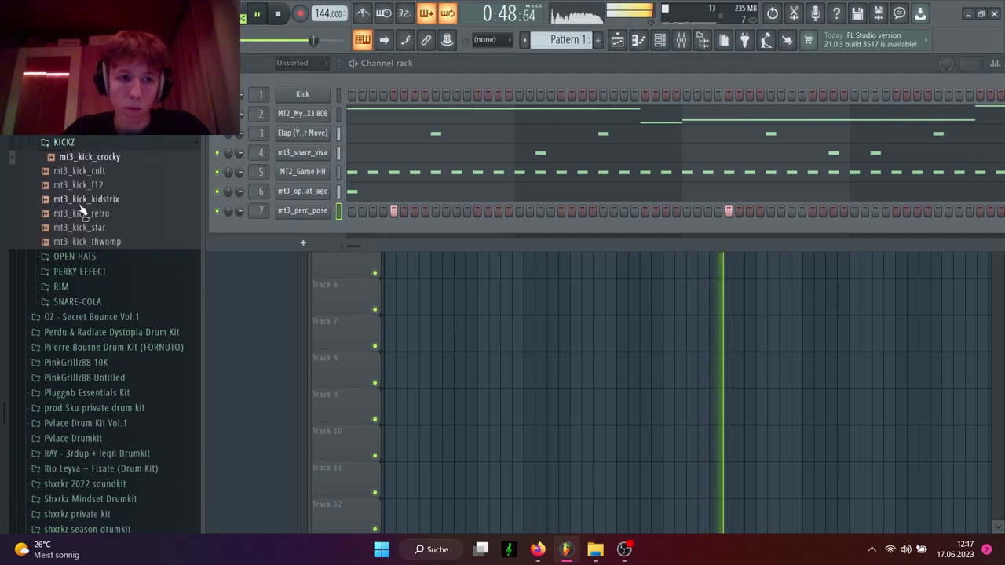
drag(208, 160, 298, 94)
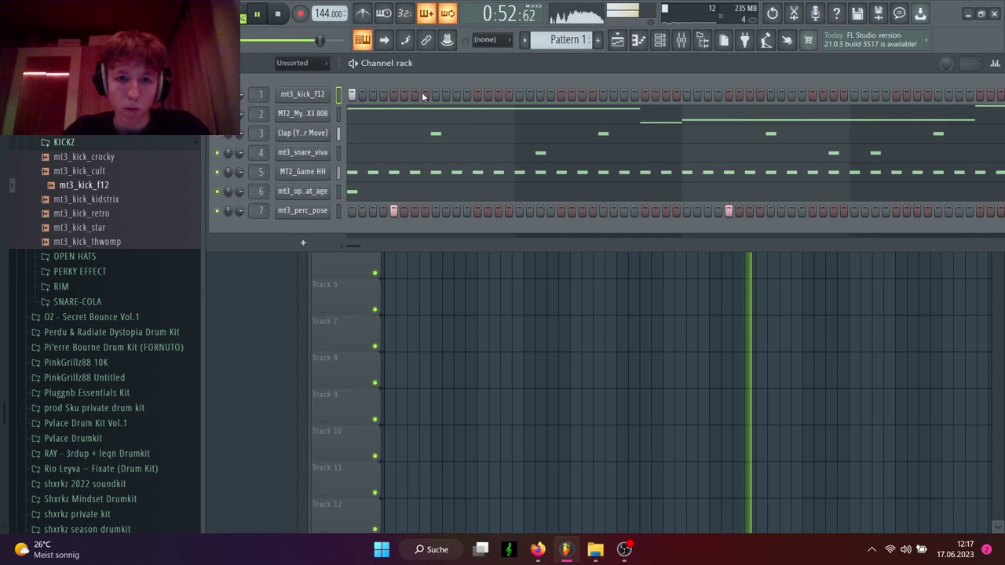
click(476, 95)
click(456, 95)
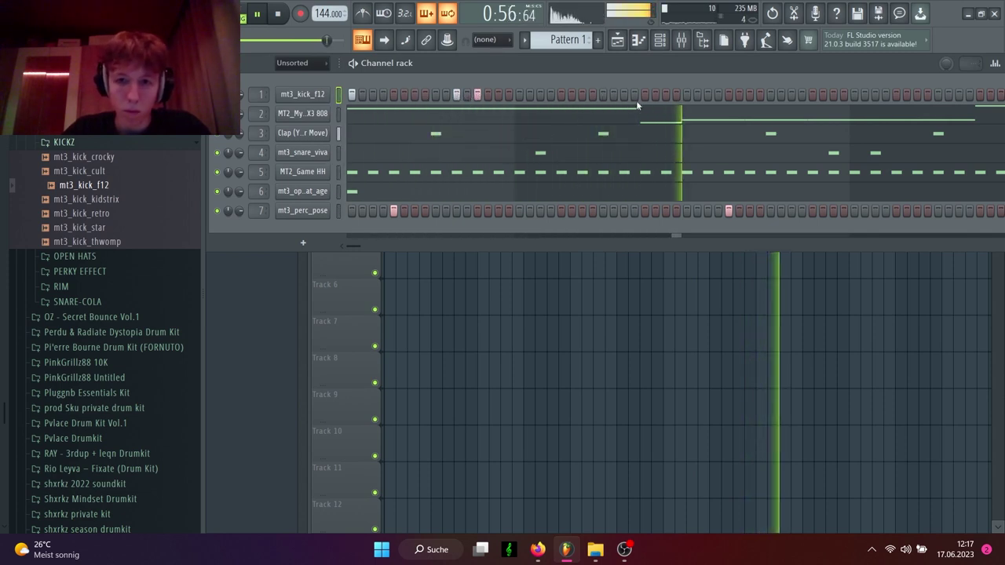
click(686, 94)
click(749, 94)
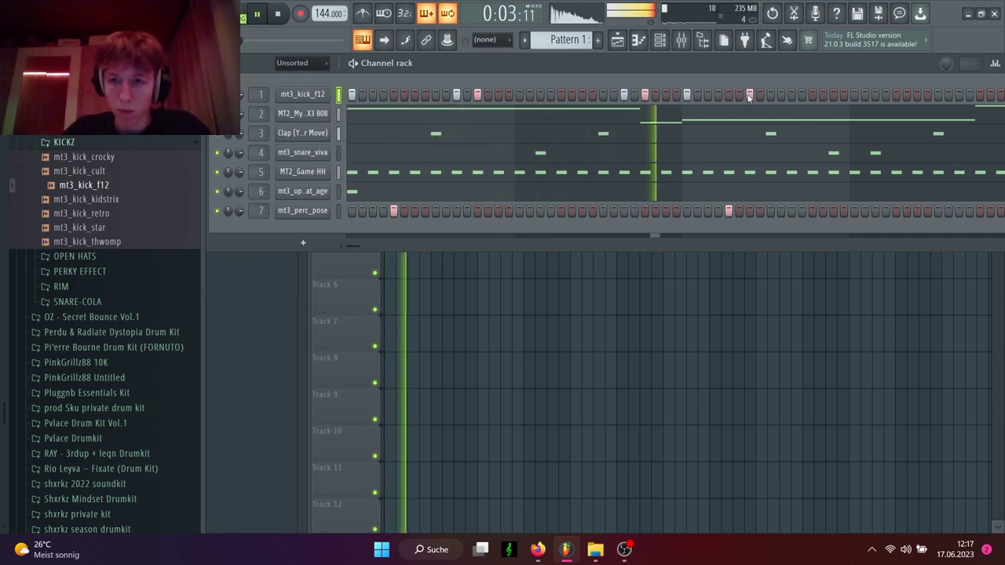
click(812, 95)
click(791, 94)
key(space)
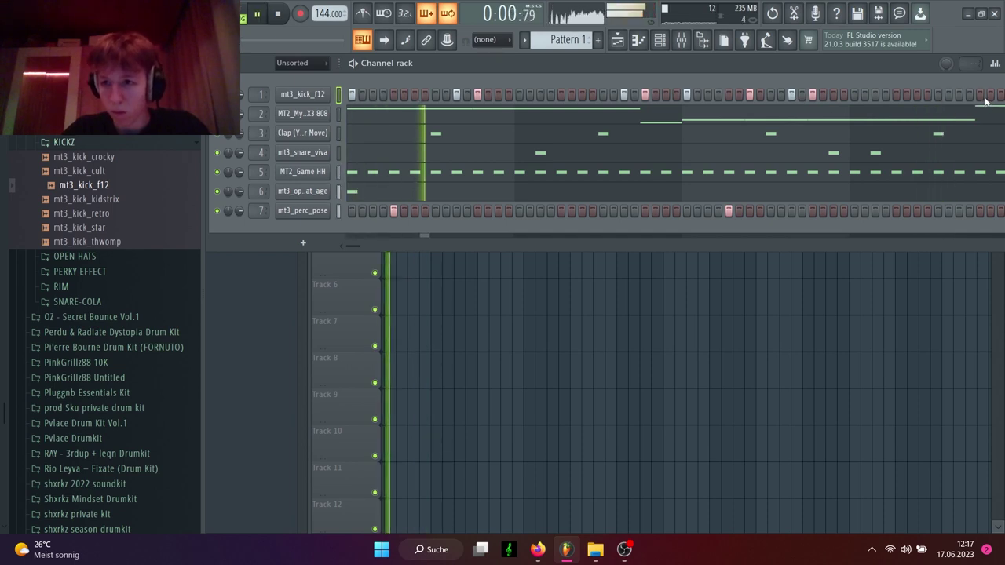
Duplicate the kick notes from bars 1 to 4 into bars 5 to 8
click(638, 39)
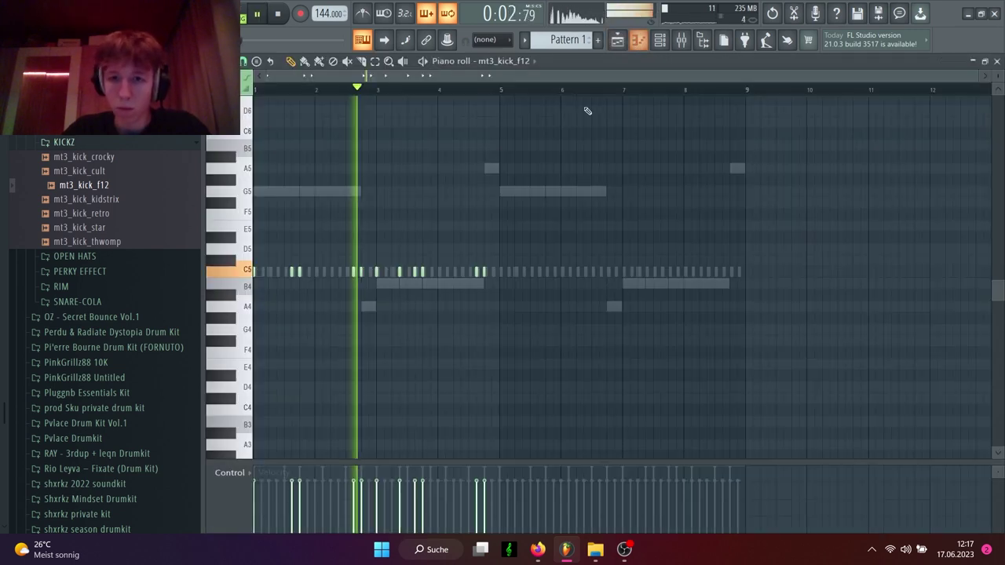
key(ctrl+a)
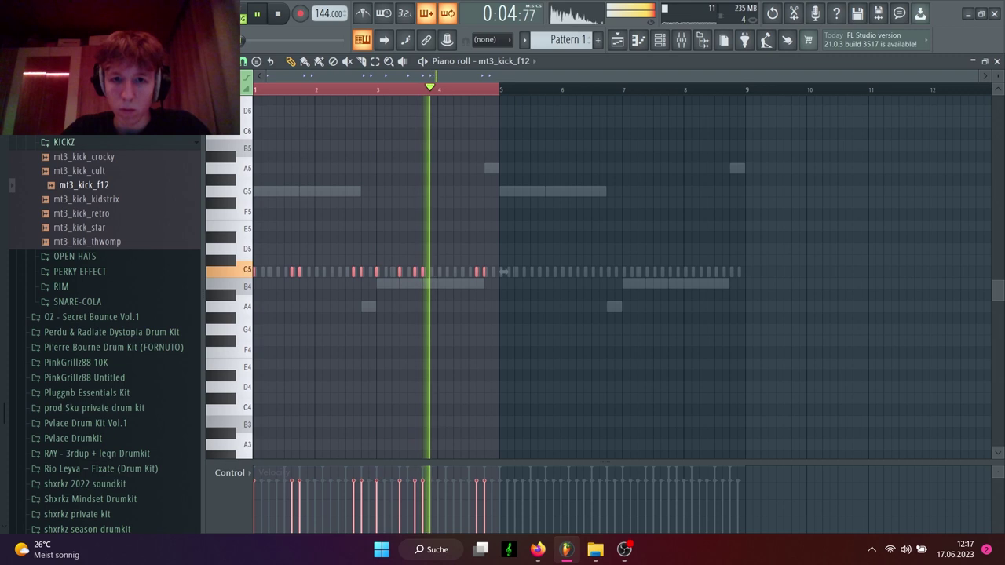
key(ctrl+b)
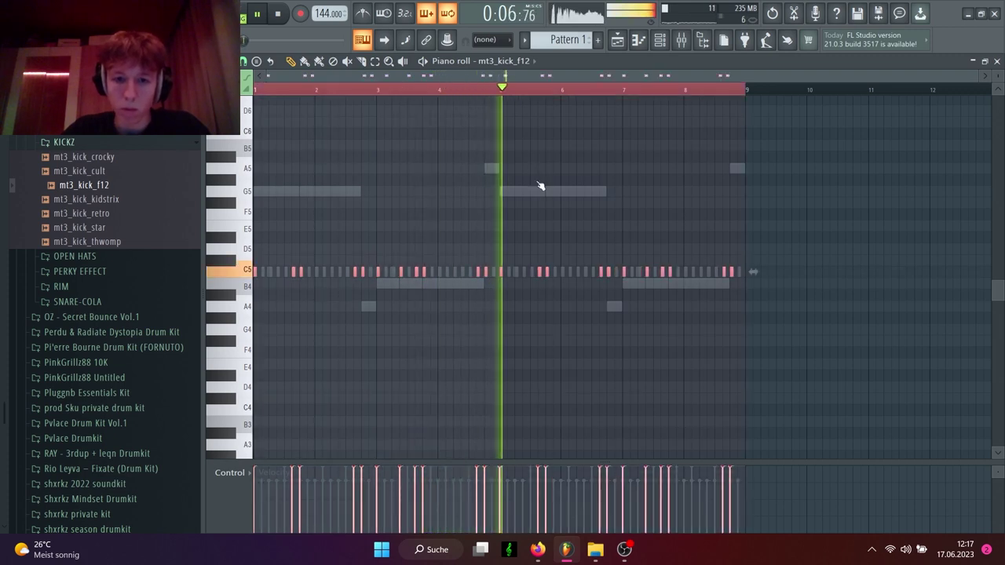
click(540, 185)
click(637, 39)
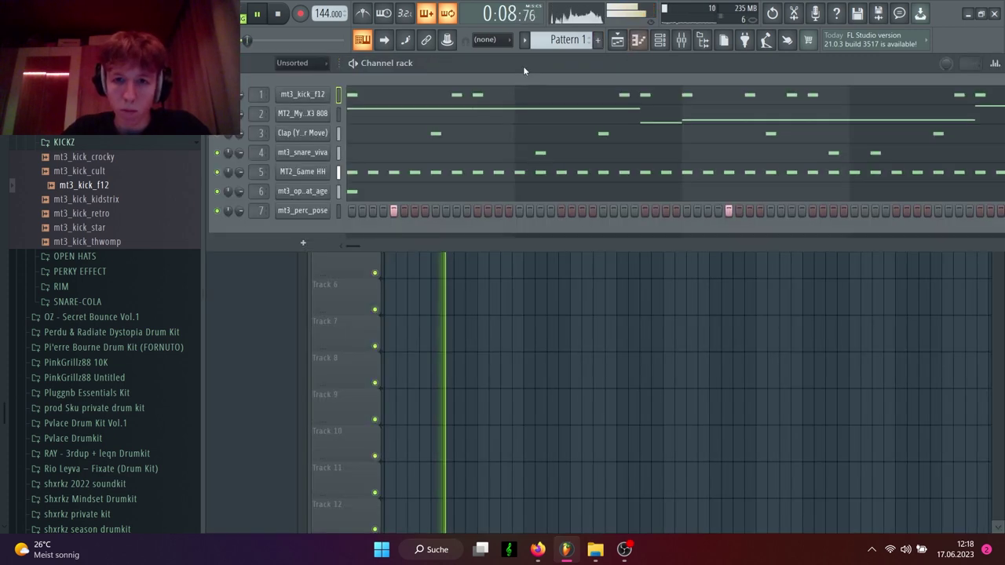
Thin out the kick pattern by deleting the notes on steps 11 and 43 of both four-bar halves
click(390, 103)
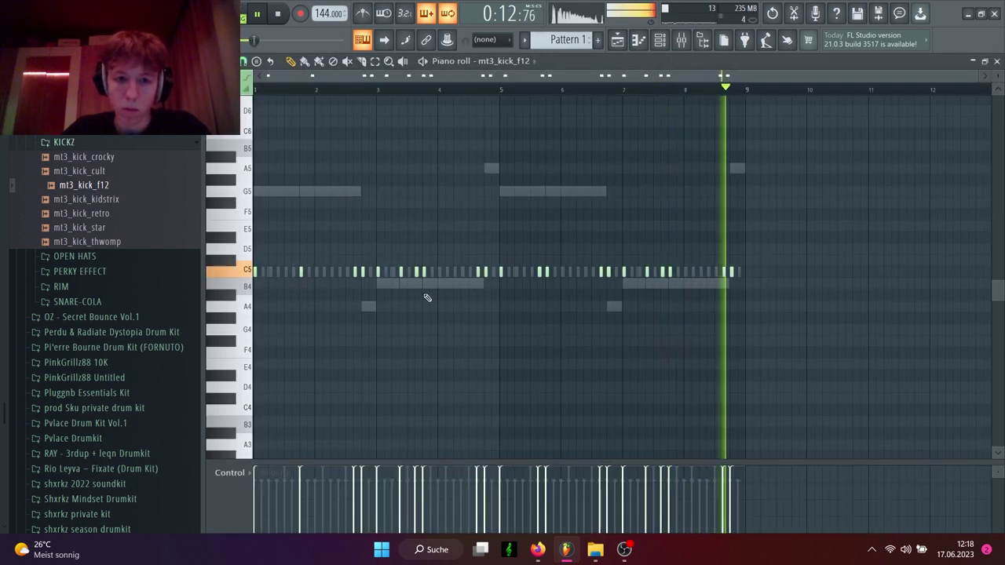
right_click(539, 271)
right_click(602, 270)
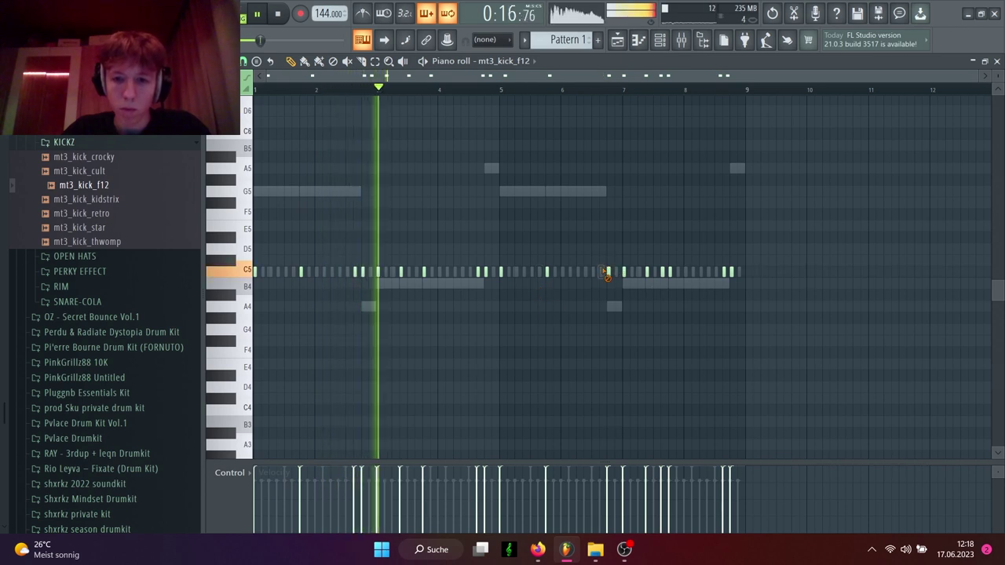
key(ctrl+z)
right_click(663, 273)
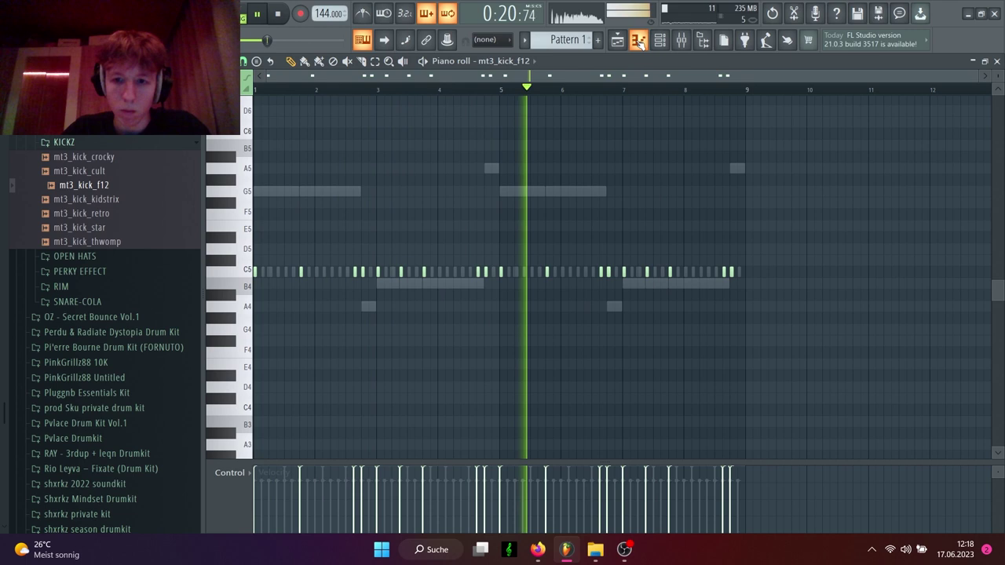
Remove the mt3_snare_viva and mt3_kick_f12 clips that start at bar 9 in the playlist
click(639, 43)
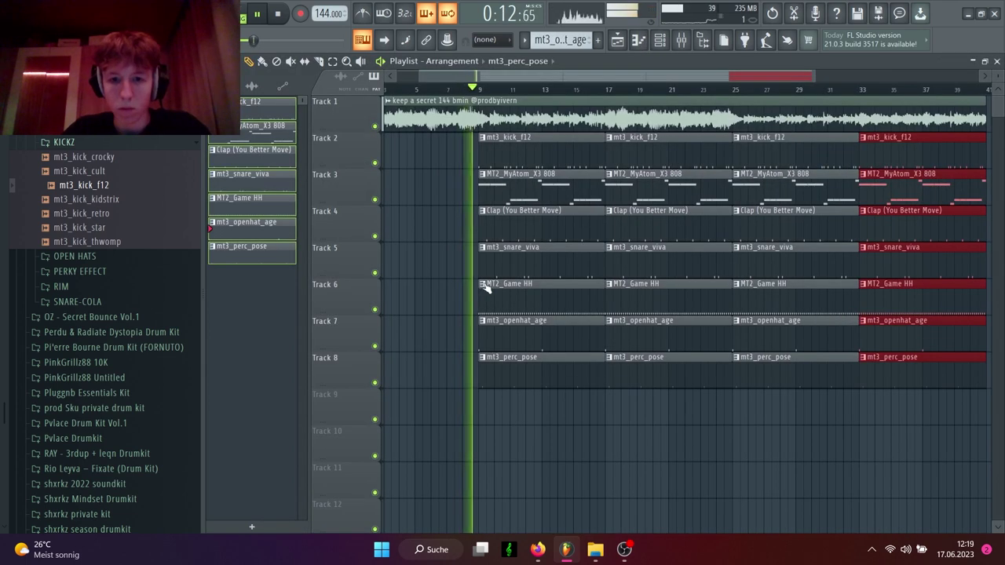
right_click(492, 260)
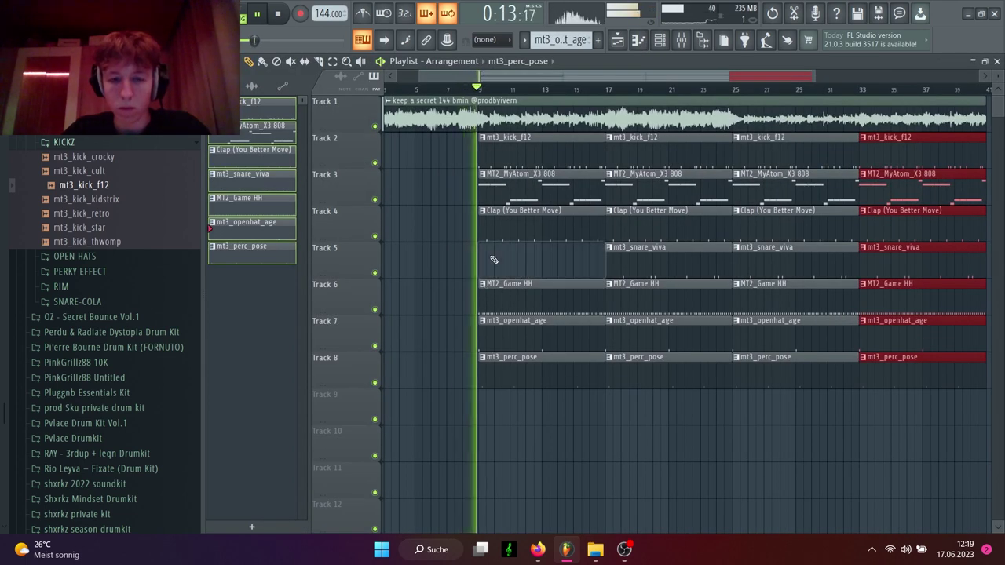
right_click(511, 143)
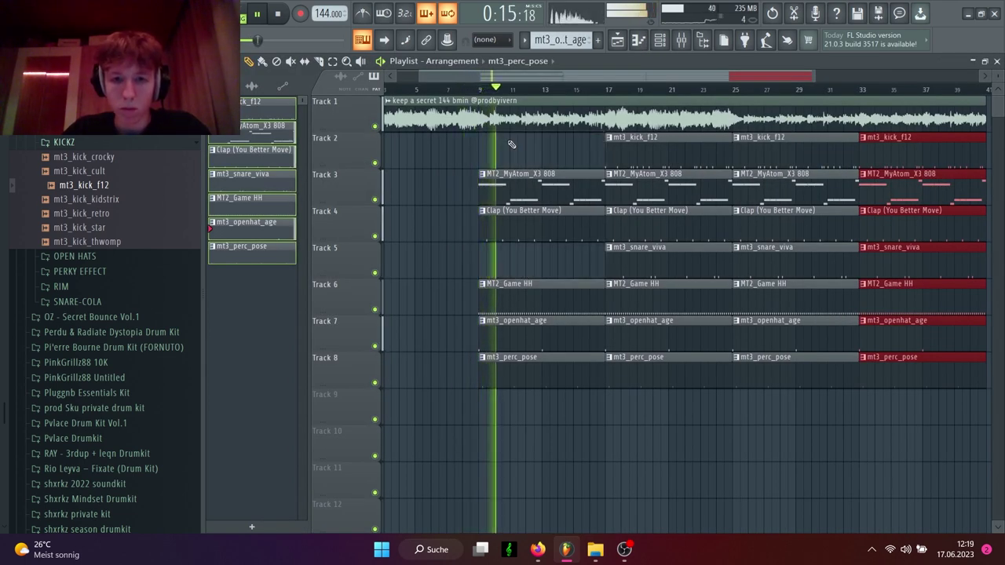
ctrl+click(511, 145)
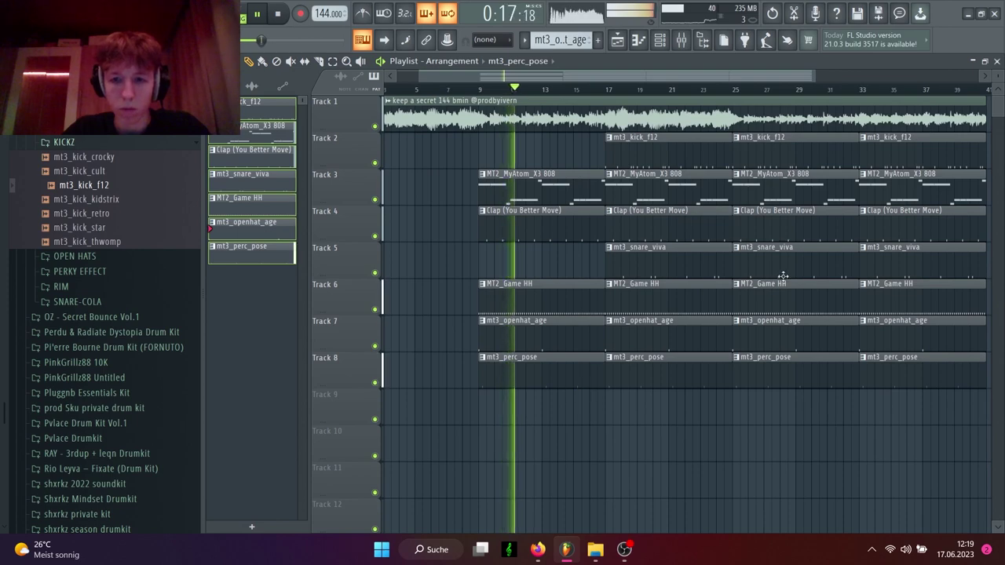
Delete the kick and snare clips at bar 25, trim the start of the MT2_Game HH clip there by half a bar, and play that section
scroll(863, 265, up, 2)
right_click(694, 166)
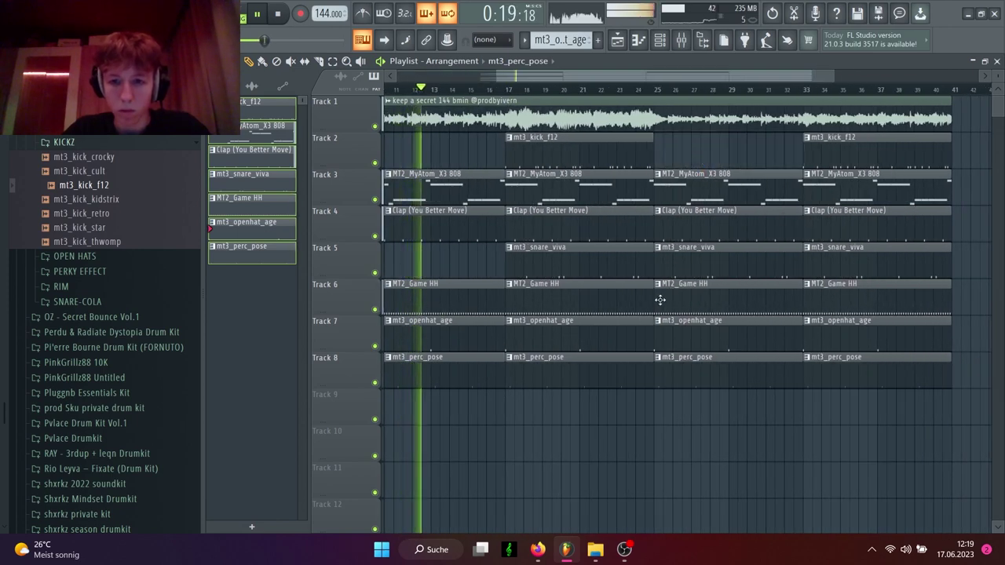
drag(657, 297, 664, 298)
right_click(689, 267)
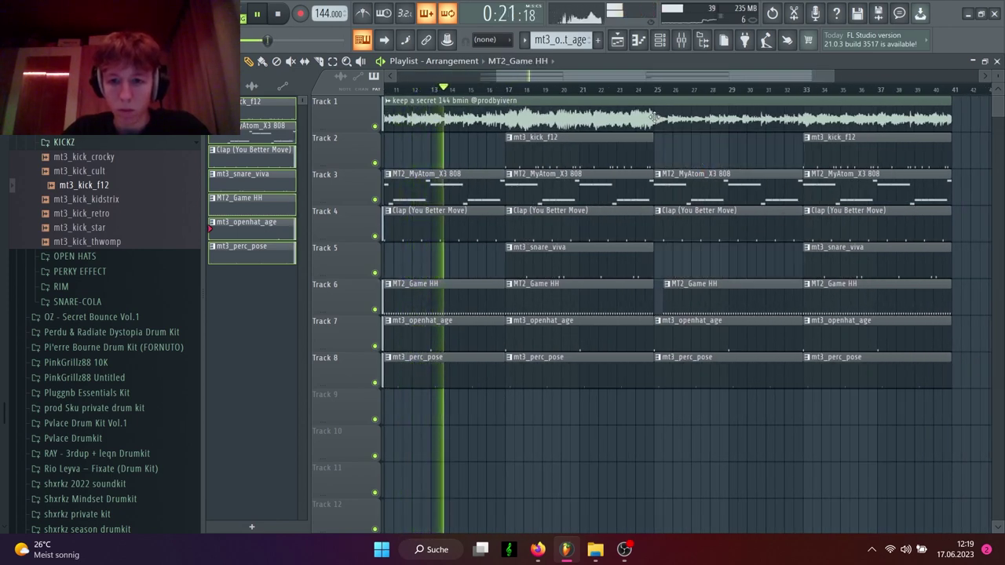
click(647, 89)
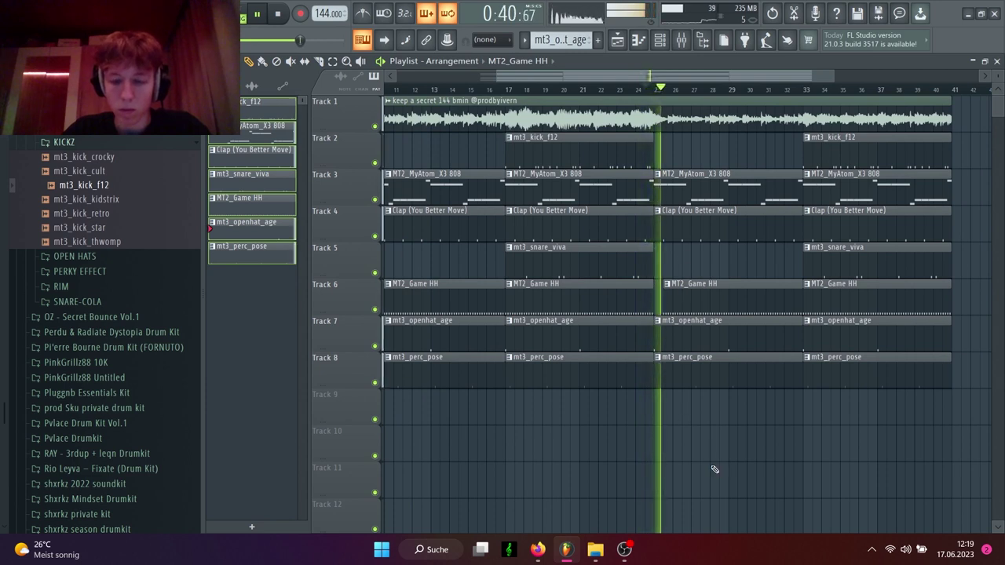
Try removing the perc clip at bar 25, restore it, and trim the ends of that section's drum and 808 clips half a bar before bar 33
right_click(697, 368)
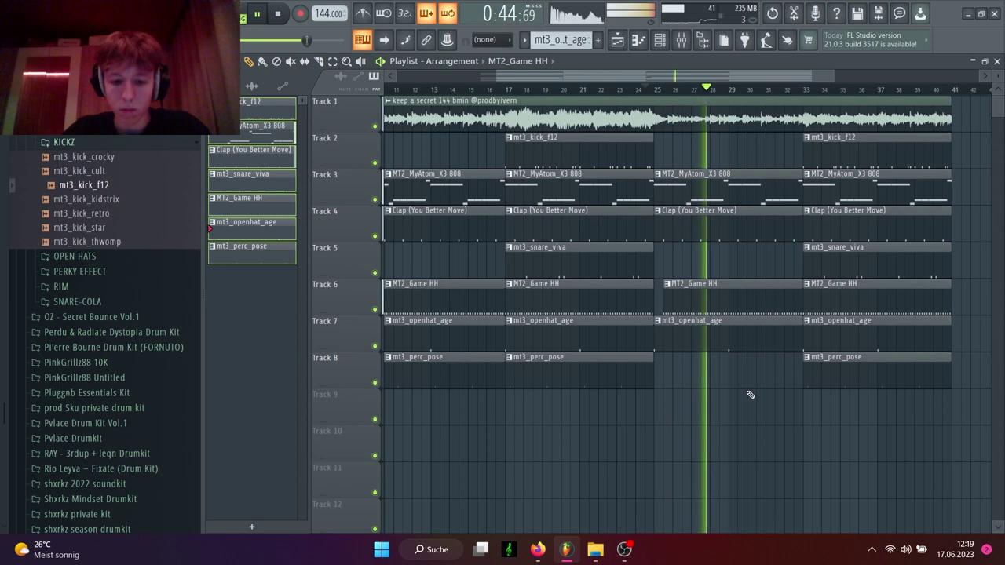
key(ctrl+z)
drag(748, 424, 789, 180)
scroll(701, 272, down, 3)
ctrl+click(885, 226)
Place MT2_Sweep (Lemonade) from the Mira Touch Vol. 2 FX folder on Track 9 leading into bar 9, and check its sampler settings
drag(872, 112, 291, 439)
click(77, 143)
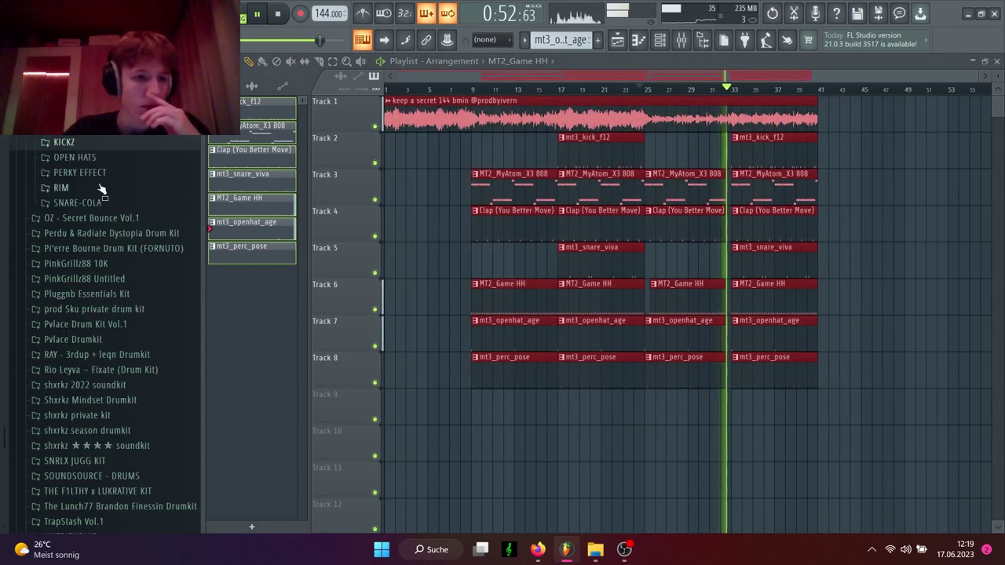
scroll(134, 328, up, 5)
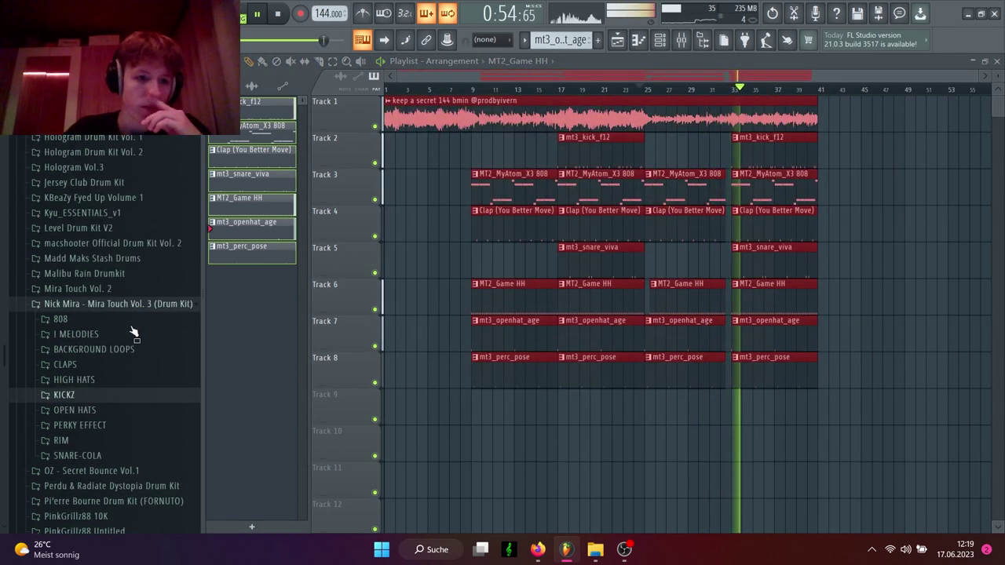
click(119, 305)
click(113, 289)
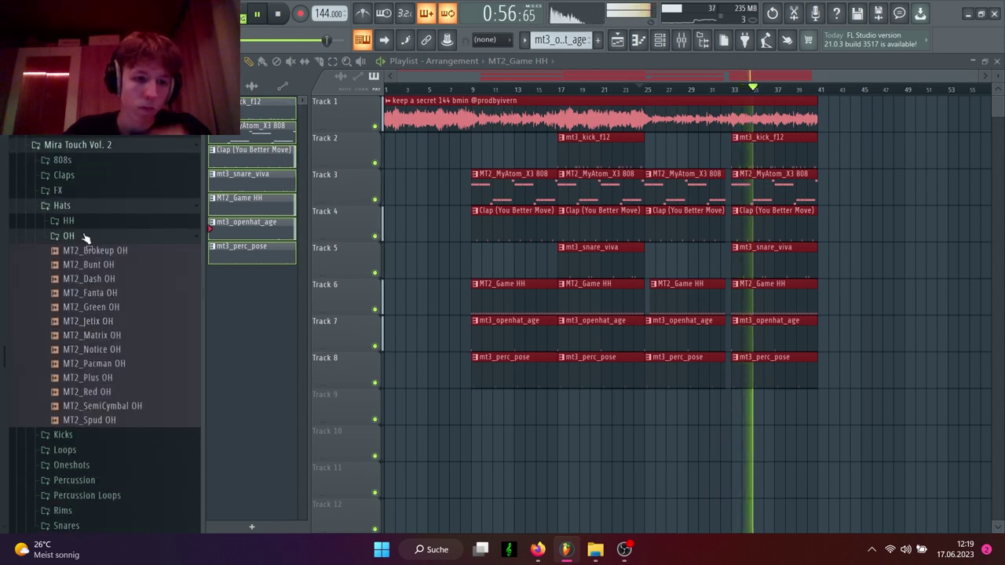
click(63, 191)
drag(342, 376, 480, 409)
scroll(451, 402, up, 3)
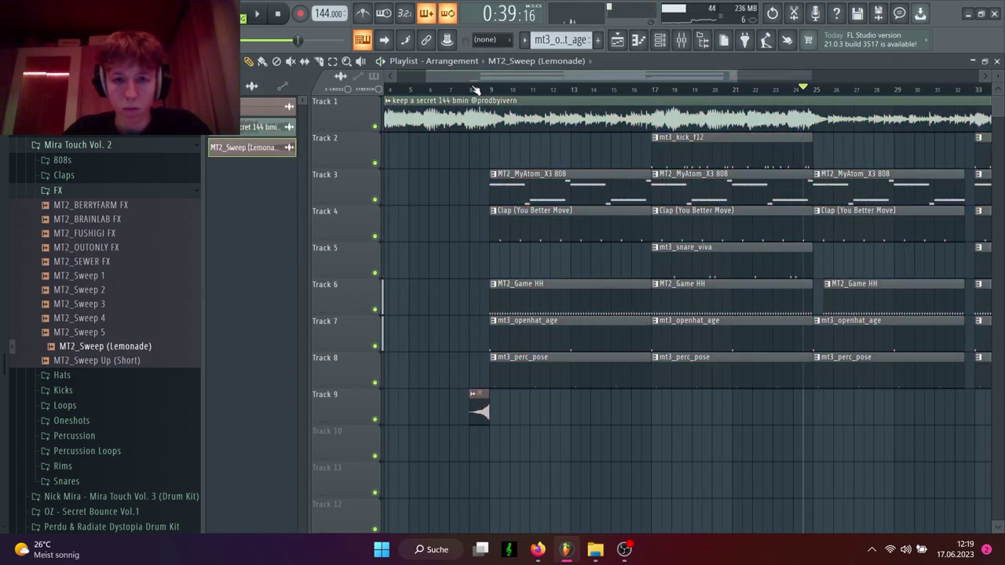
double_click(477, 402)
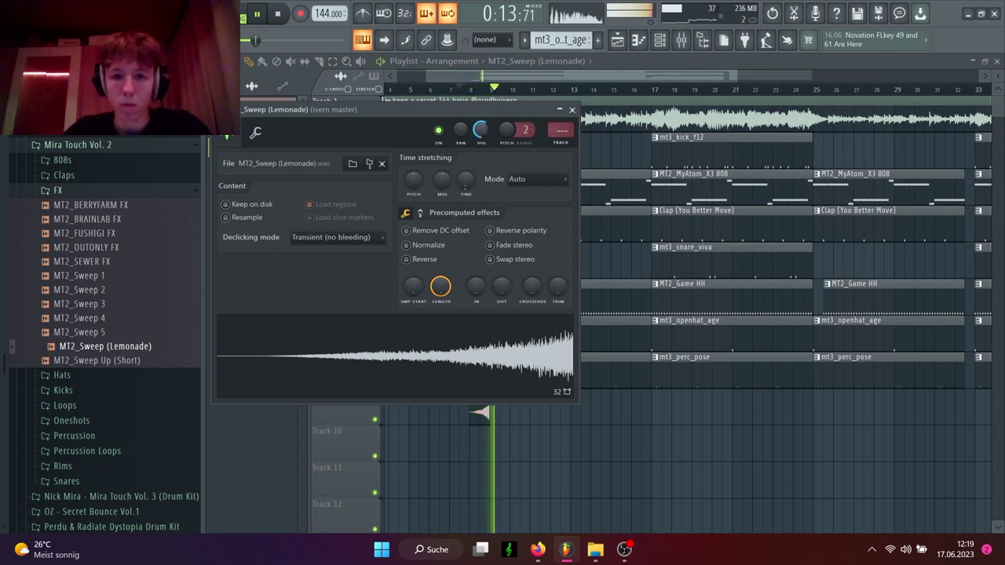
click(572, 110)
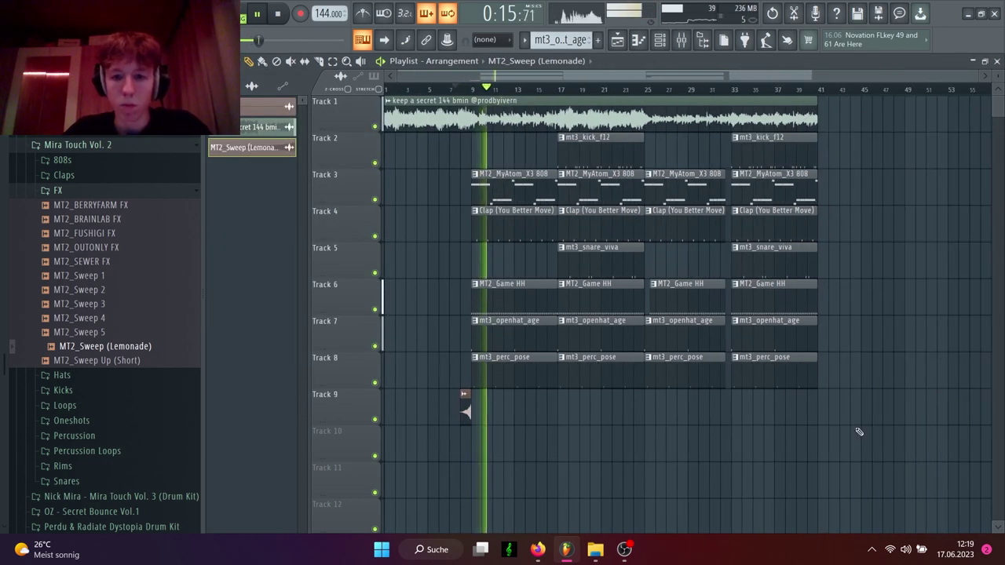
Duplicate the full 40-bar arrangement twice so it repeats from bar 41 and bar 81
drag(853, 460, 381, 95)
key(ctrl+b)
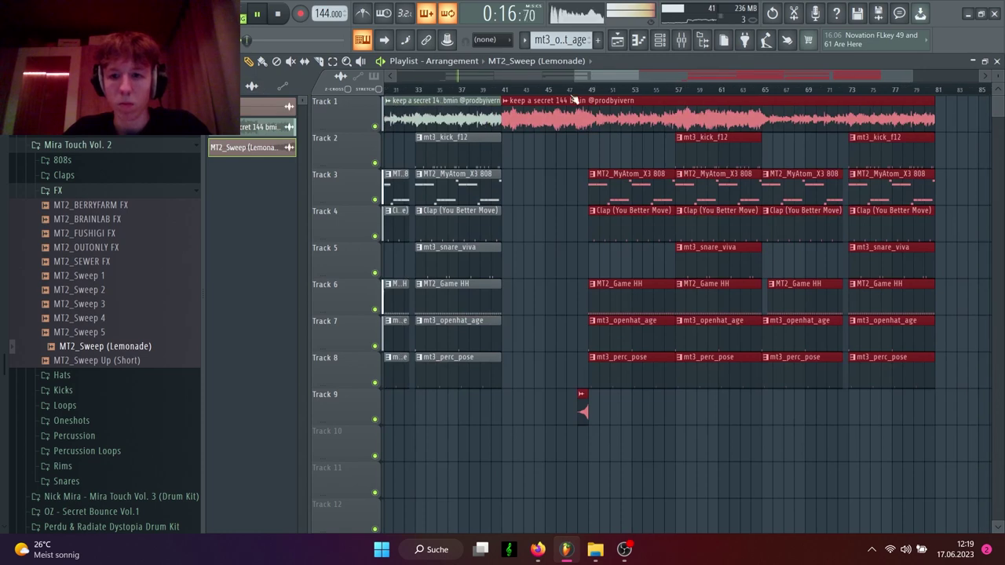
ctrl+click(539, 208)
scroll(560, 263, down, 2)
drag(984, 133, 639, 455)
key(ctrl+b)
Delete the drum and 808 clips from bar 105 onward, leaving only the melody for the outro
scroll(930, 256, down, 1)
drag(940, 135, 860, 430)
key(Delete)
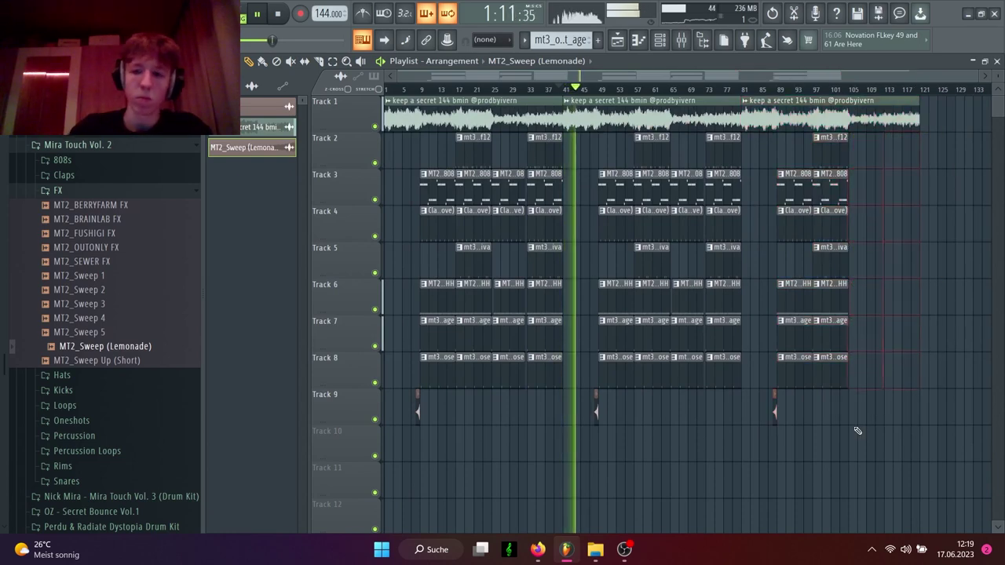